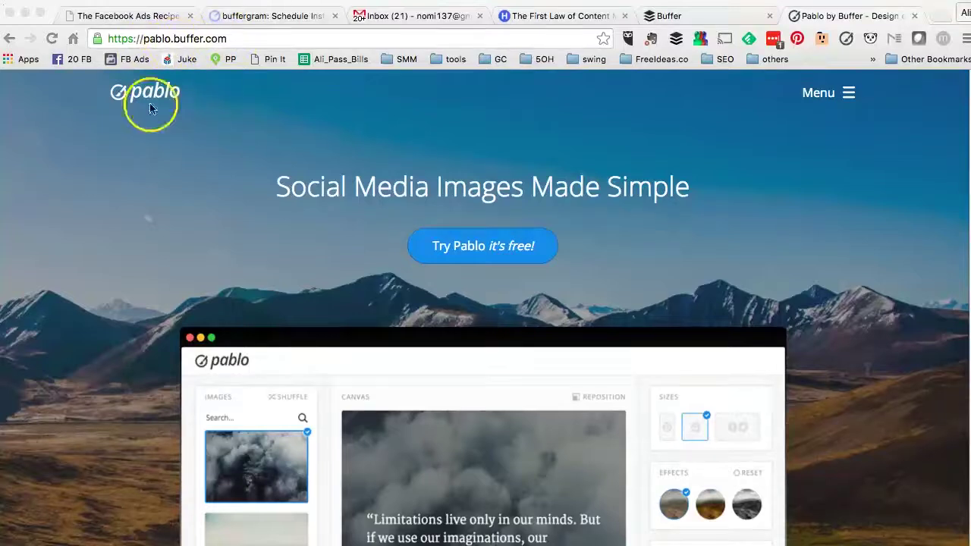
Scroll through the Pablo landing page, then launch the editor with 'Try Pablo it's free!'
{"action": "scroll", "coordinate": [180, 200], "scroll_direction": "down", "scroll_amount": 10}
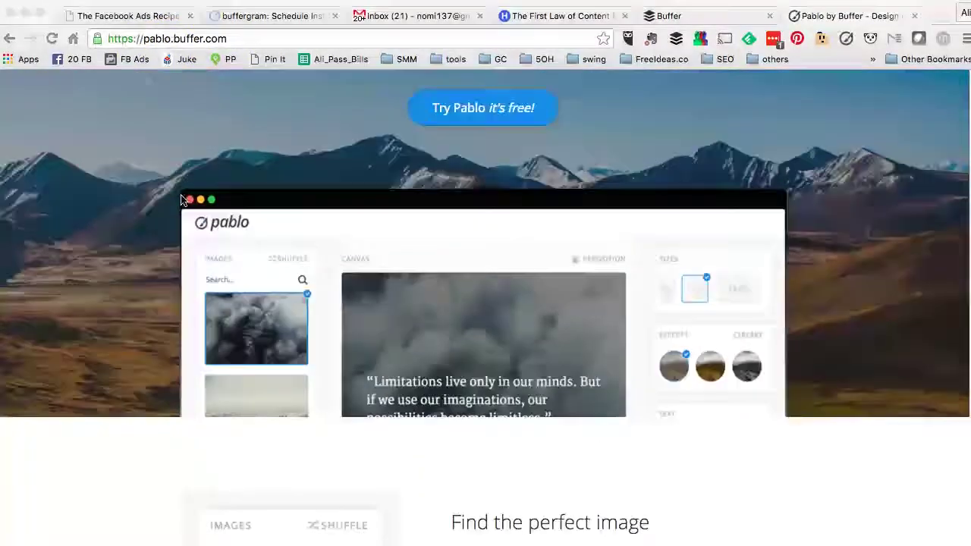
{"action": "scroll", "coordinate": [180, 201], "scroll_direction": "down", "scroll_amount": 15}
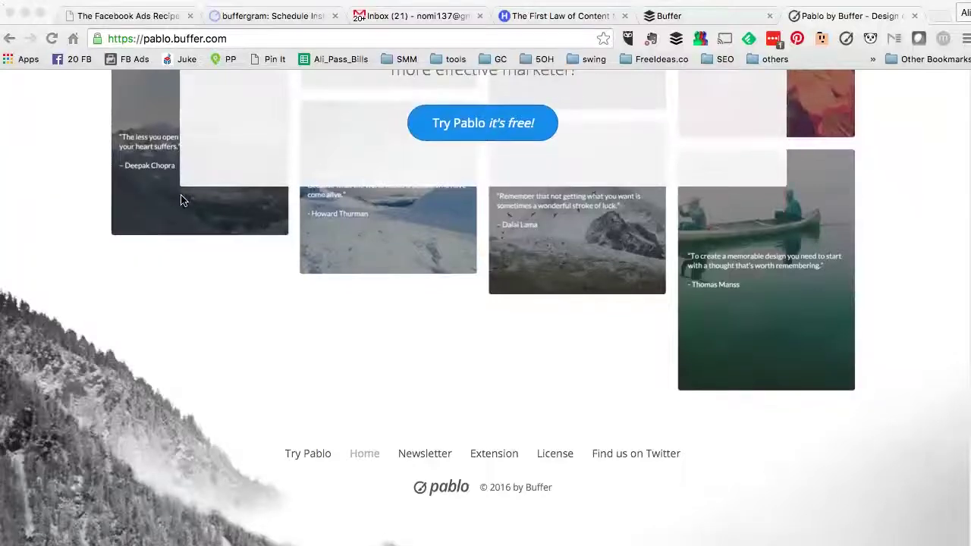
{"action": "scroll", "coordinate": [180, 200], "scroll_direction": "up", "scroll_amount": 20}
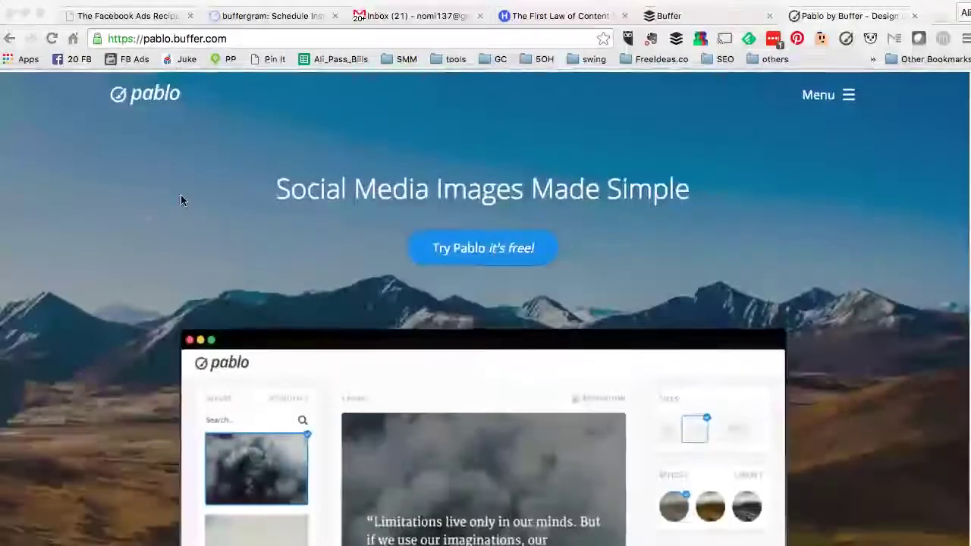
{"action": "scroll", "coordinate": [181, 200], "scroll_direction": "down", "scroll_amount": 3}
{"action": "scroll", "coordinate": [181, 200], "scroll_direction": "up", "scroll_amount": 3}
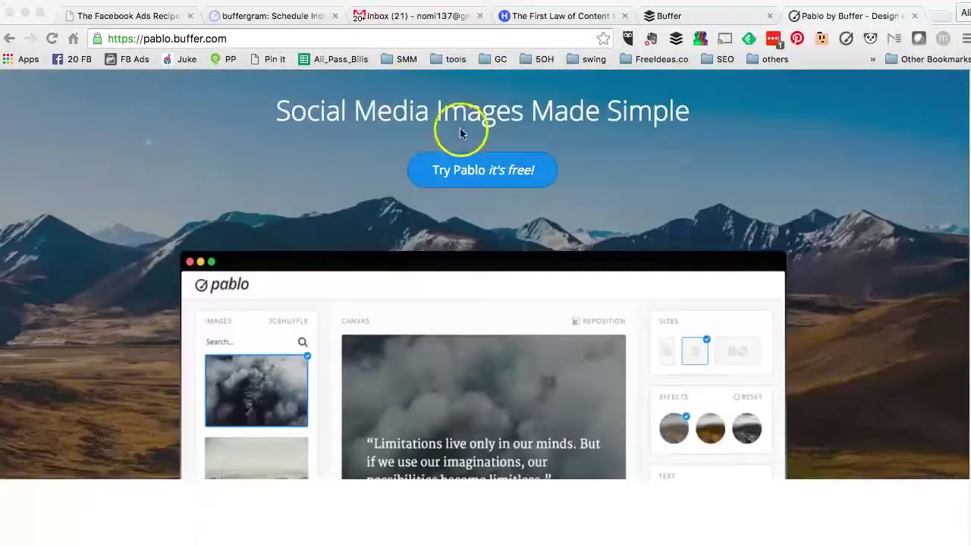
{"action": "left_click", "coordinate": [435, 188]}
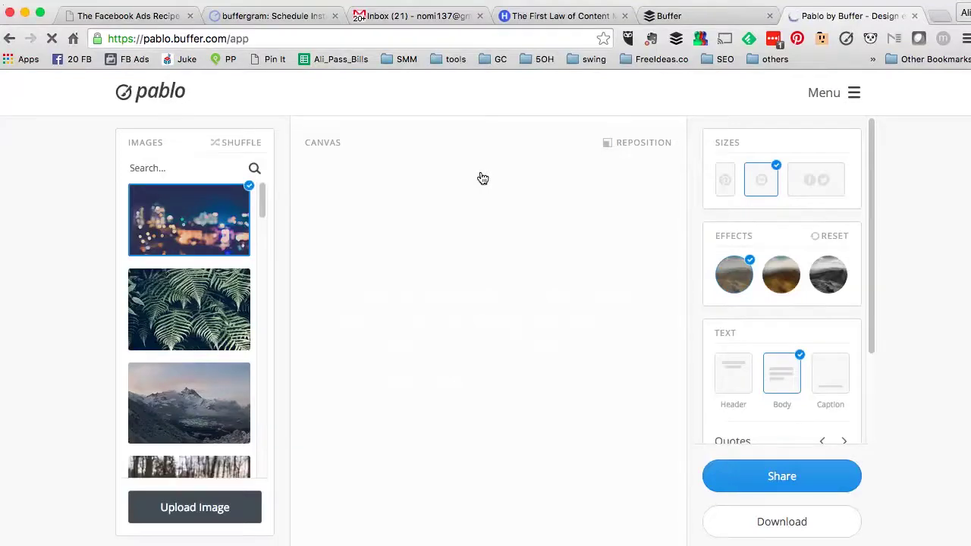
Try the fern photo and then the forest path photo as the background
{"action": "left_click", "coordinate": [260, 264]}
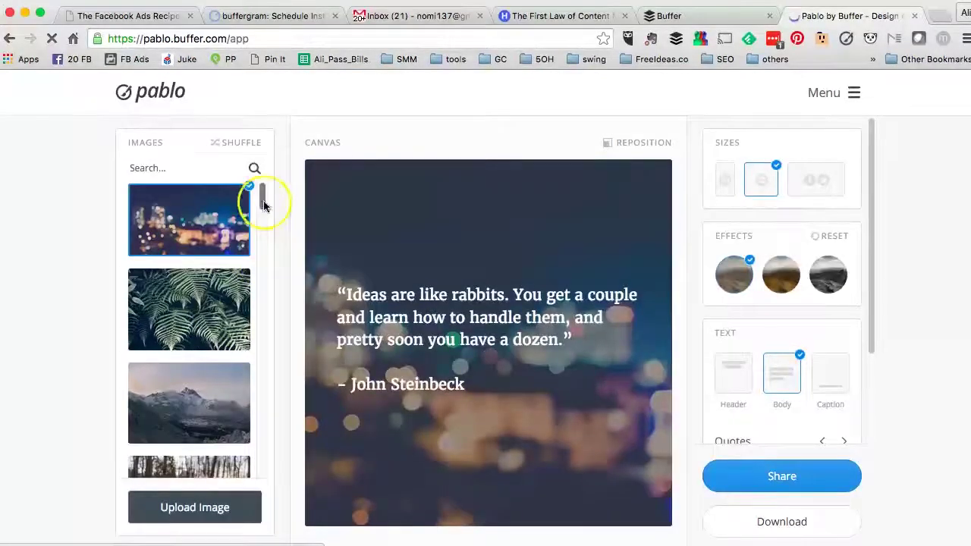
{"action": "left_click_drag", "start_coordinate": [262, 199], "coordinate": [282, 192]}
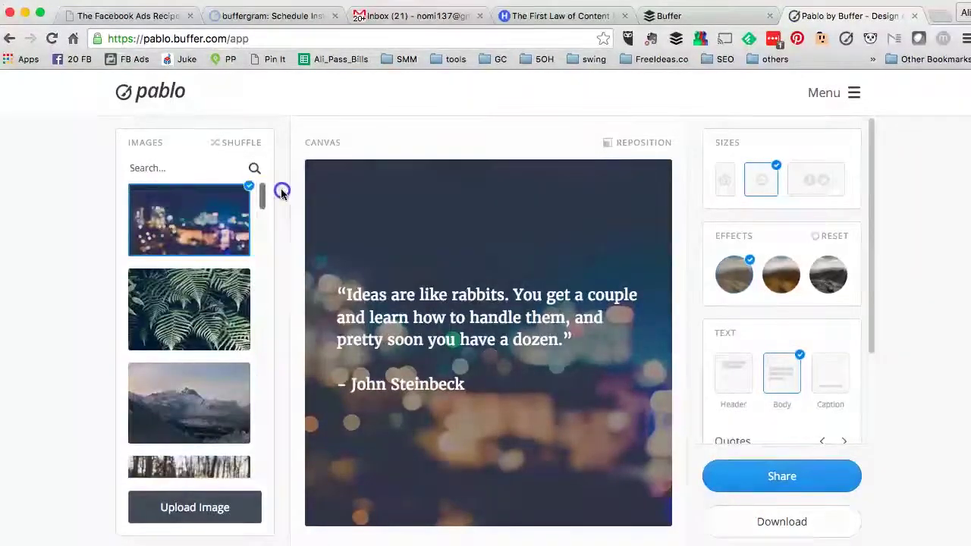
{"action": "left_click", "coordinate": [199, 294]}
{"action": "scroll", "coordinate": [197, 319], "scroll_direction": "down", "scroll_amount": 4}
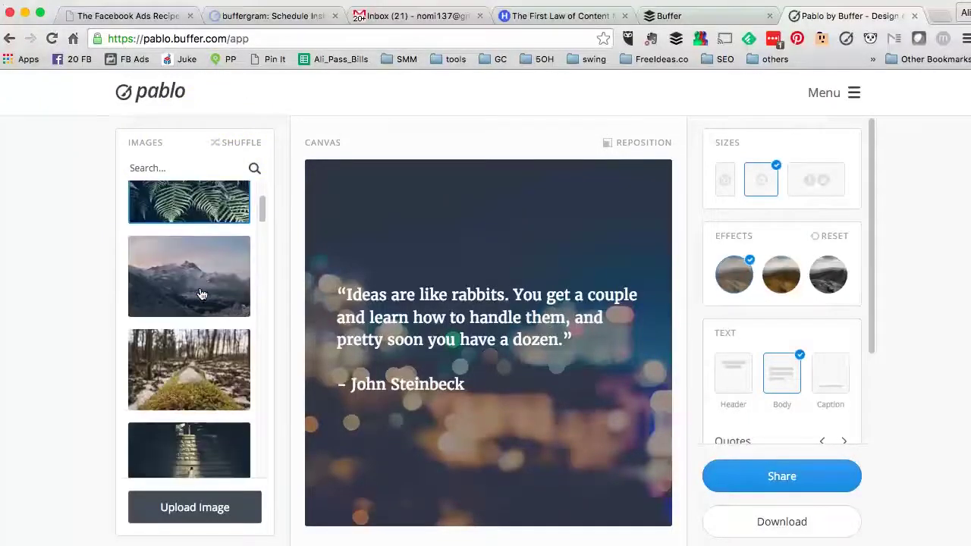
{"action": "left_click", "coordinate": [176, 356]}
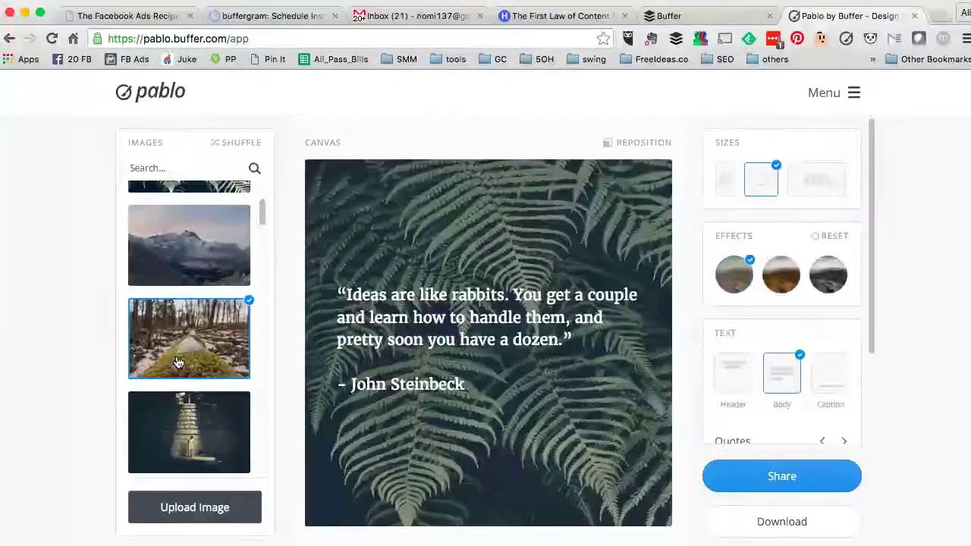
Search the image library for 'ph' and use the first hand-held phone photo as background
{"action": "left_click", "coordinate": [152, 167]}
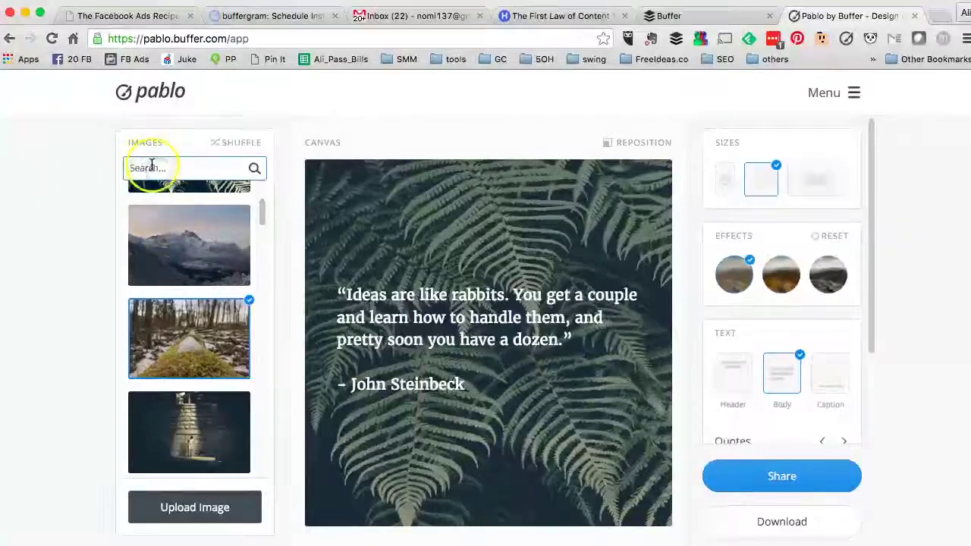
{"action": "type", "text": "phone"}
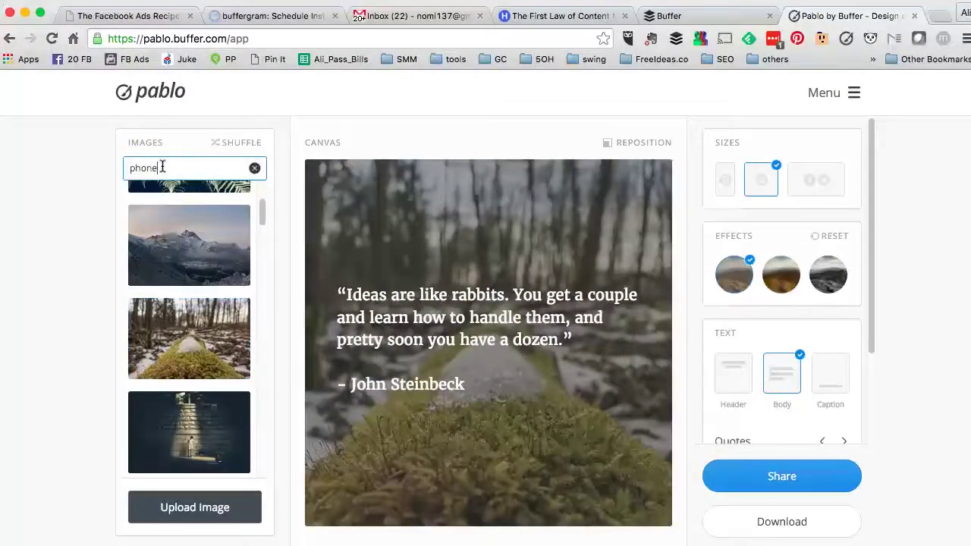
{"action": "left_click", "coordinate": [239, 282]}
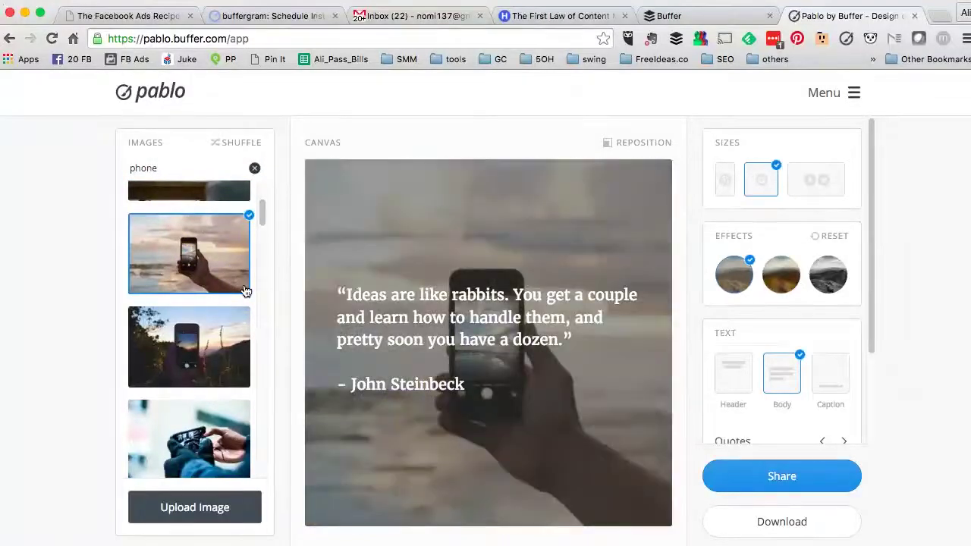
{"action": "scroll", "coordinate": [245, 291], "scroll_direction": "down", "scroll_amount": 8}
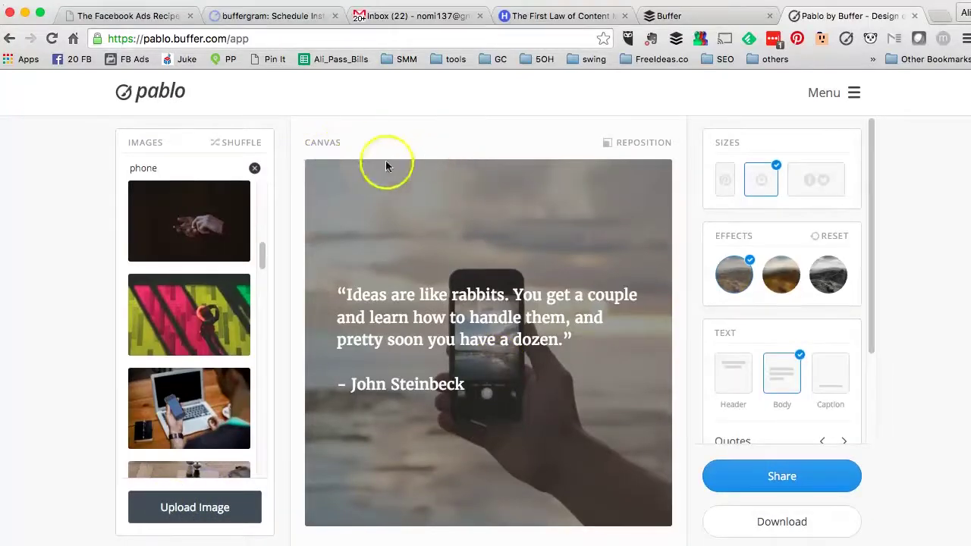
Reposition the phone photo so the phone sits behind the centre of the quote
{"action": "left_click", "coordinate": [639, 144]}
{"action": "left_click_drag", "start_coordinate": [494, 304], "coordinate": [520, 297]}
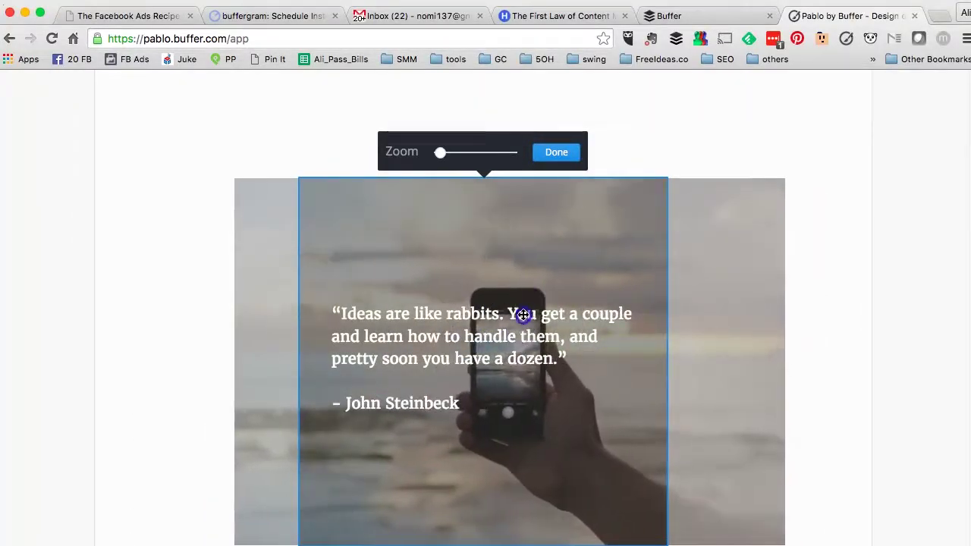
{"action": "left_click", "coordinate": [556, 152]}
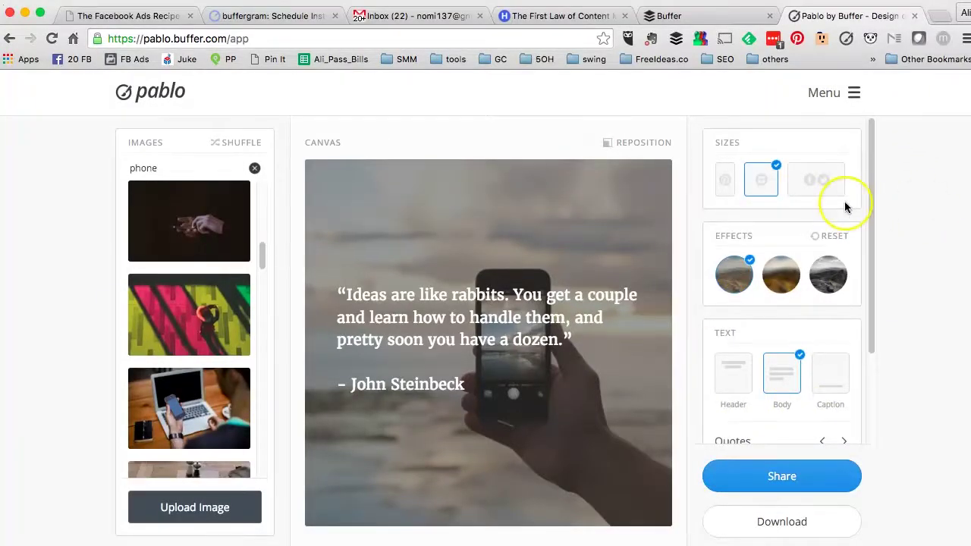
Try the tall and wide image sizes, then settle on the square format
{"action": "left_click", "coordinate": [726, 184]}
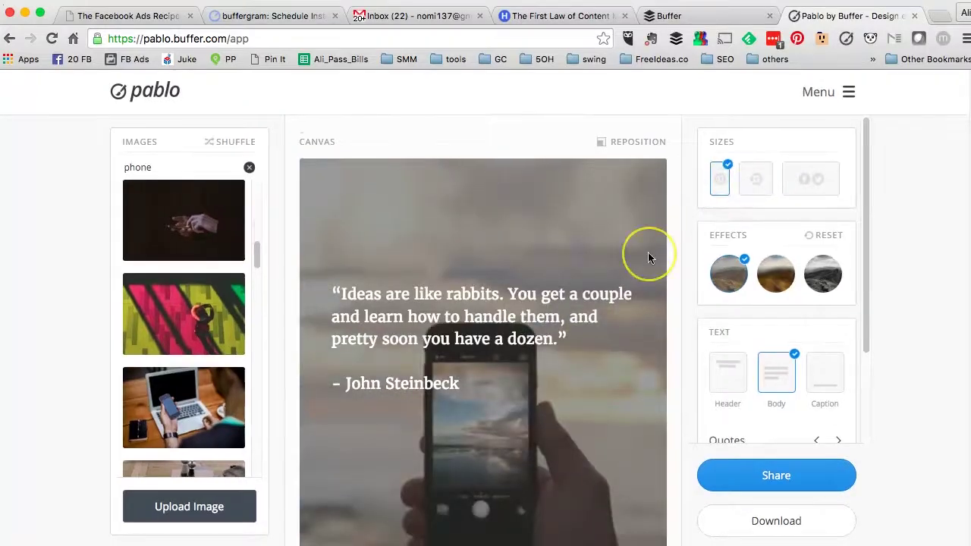
{"action": "scroll", "coordinate": [648, 257], "scroll_direction": "down", "scroll_amount": 5}
{"action": "scroll", "coordinate": [648, 257], "scroll_direction": "up", "scroll_amount": 2}
{"action": "scroll", "coordinate": [648, 258], "scroll_direction": "up", "scroll_amount": 1}
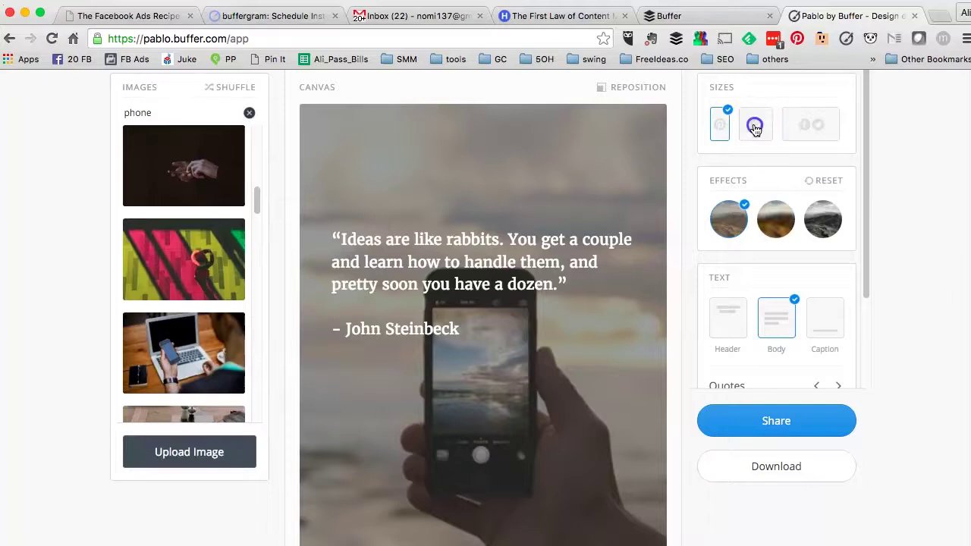
{"action": "left_click", "coordinate": [755, 128]}
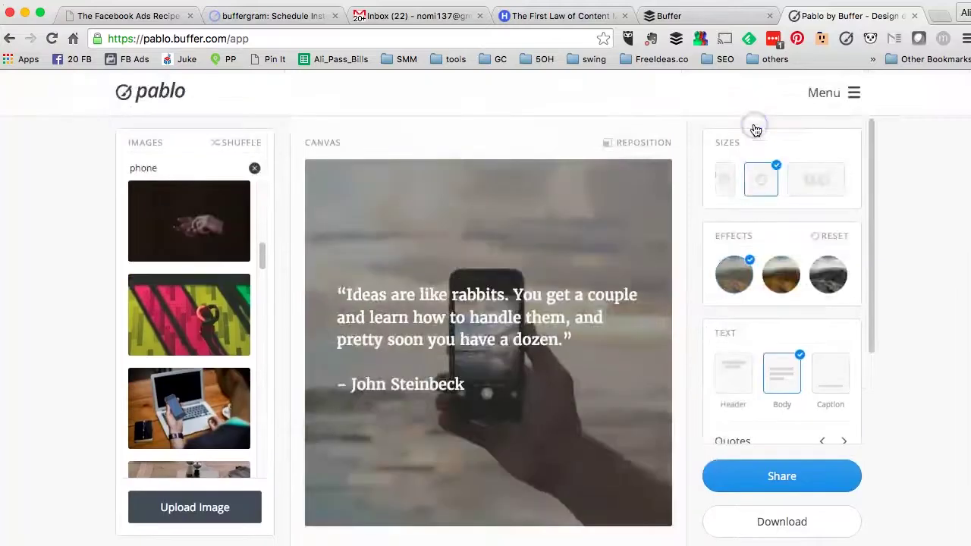
{"action": "left_click", "coordinate": [811, 184]}
{"action": "left_click", "coordinate": [772, 195]}
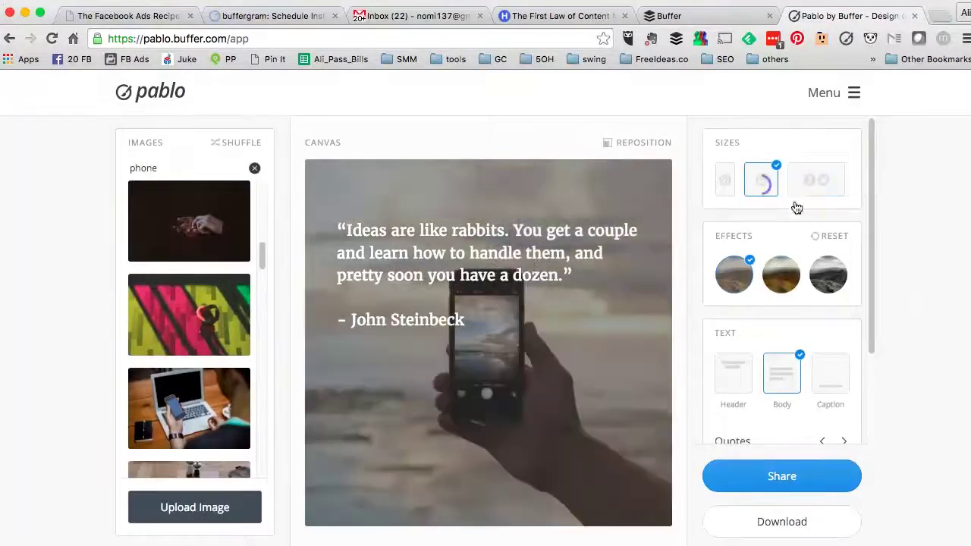
{"action": "scroll", "coordinate": [842, 219], "scroll_direction": "down", "scroll_amount": 2}
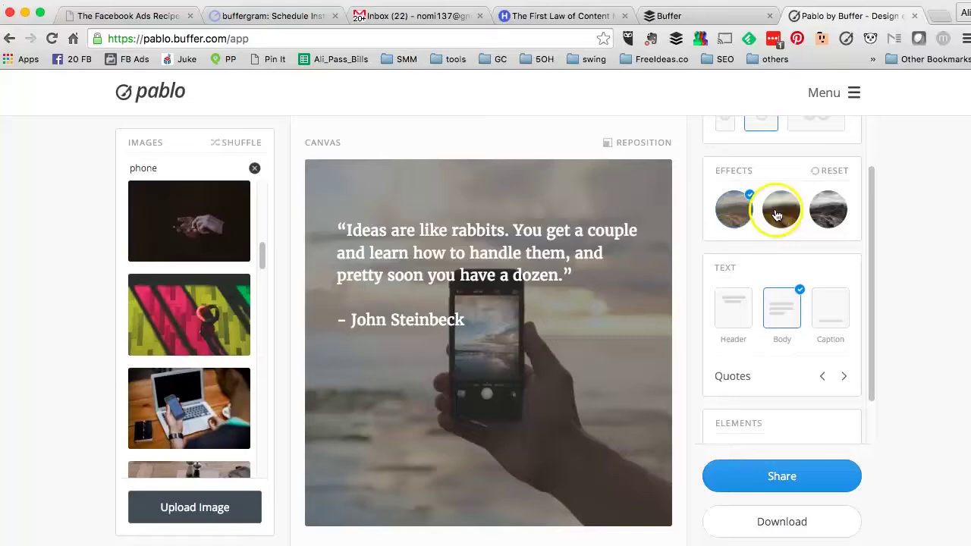
Try the blur effect, keep the photo unblurred, and drag the quote down over the phone
{"action": "left_click", "coordinate": [778, 206]}
{"action": "left_click", "coordinate": [743, 230]}
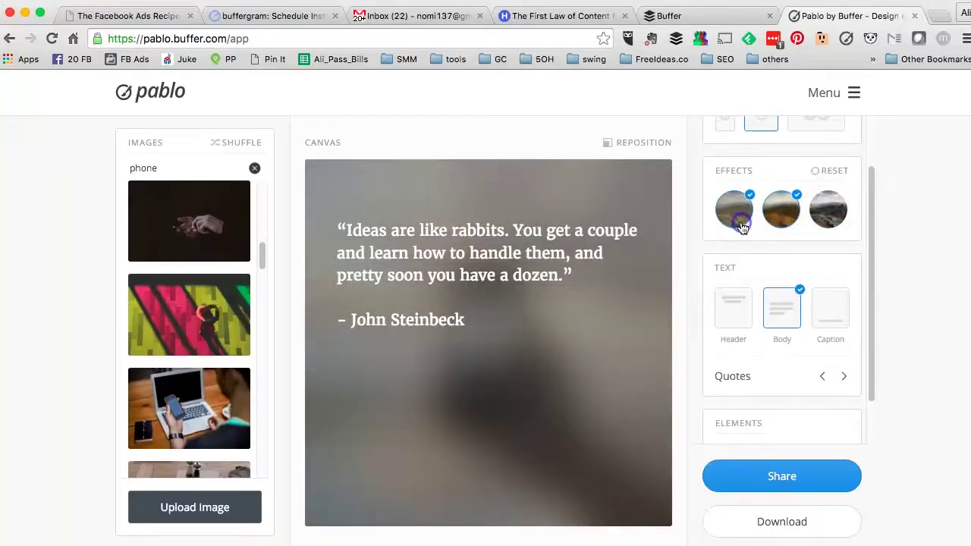
{"action": "left_click", "coordinate": [776, 210]}
{"action": "left_click", "coordinate": [737, 210]}
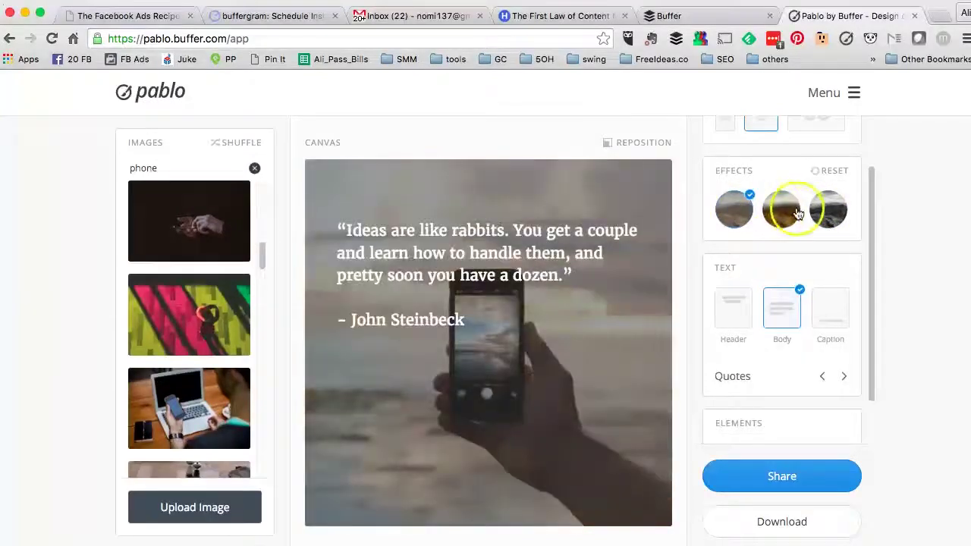
{"action": "left_click_drag", "start_coordinate": [535, 266], "coordinate": [528, 334]}
Try adding a header and caption, then remove both so only the quote remains
{"action": "scroll", "coordinate": [785, 335], "scroll_direction": "down", "scroll_amount": 2}
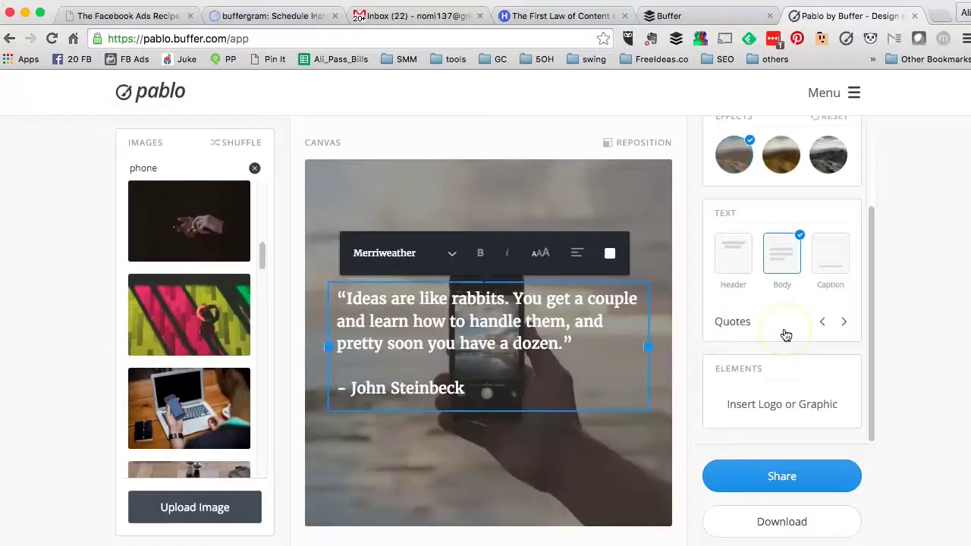
{"action": "left_click", "coordinate": [728, 253]}
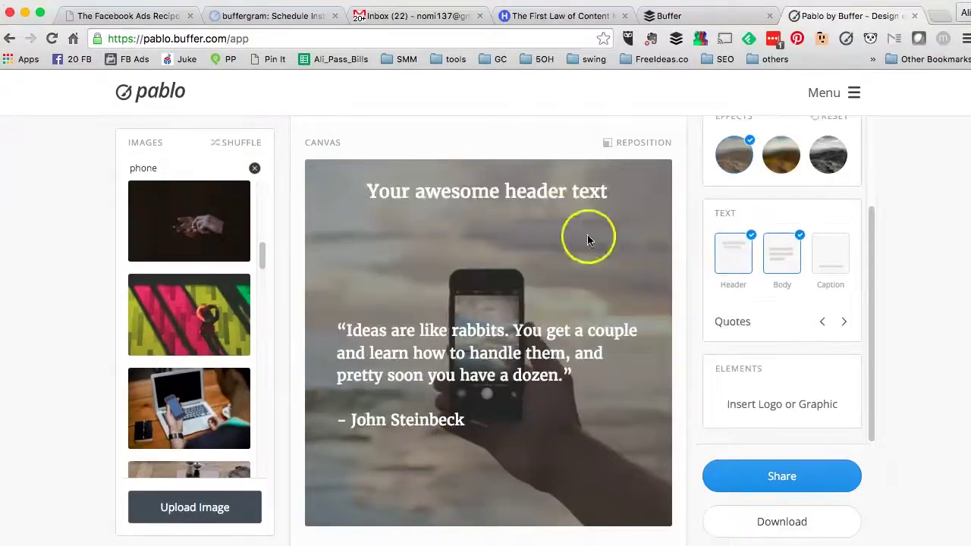
{"action": "left_click", "coordinate": [544, 198]}
{"action": "left_click", "coordinate": [818, 247]}
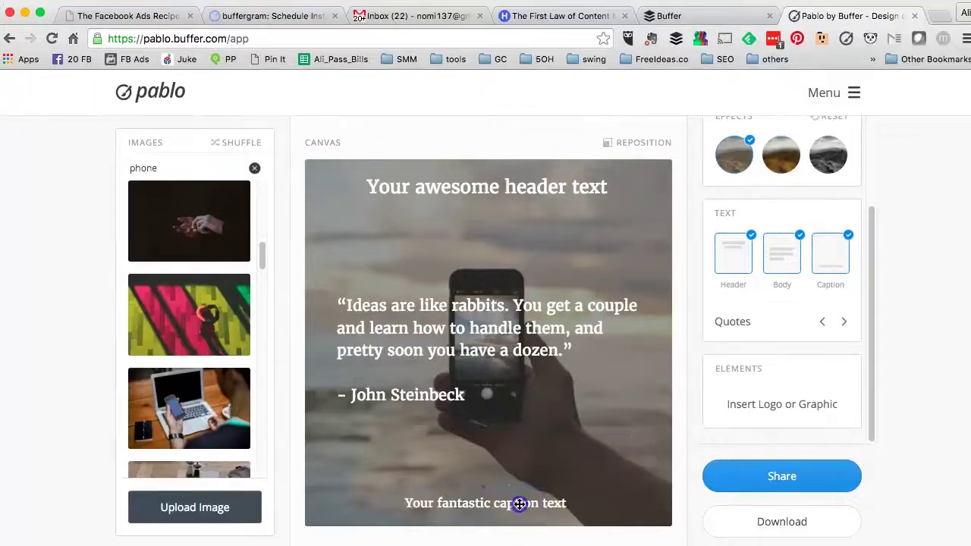
{"action": "left_click_drag", "start_coordinate": [529, 503], "coordinate": [596, 506]}
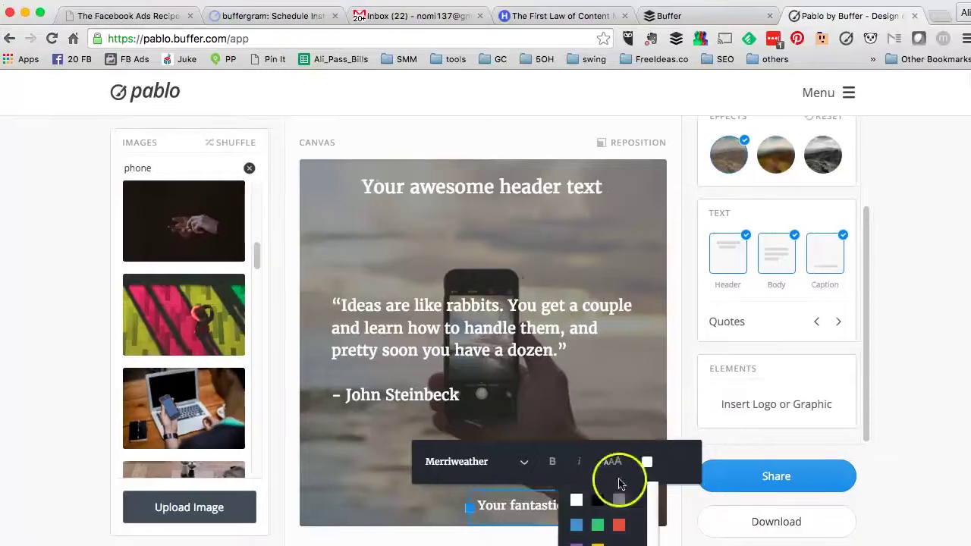
{"action": "left_click", "coordinate": [549, 504]}
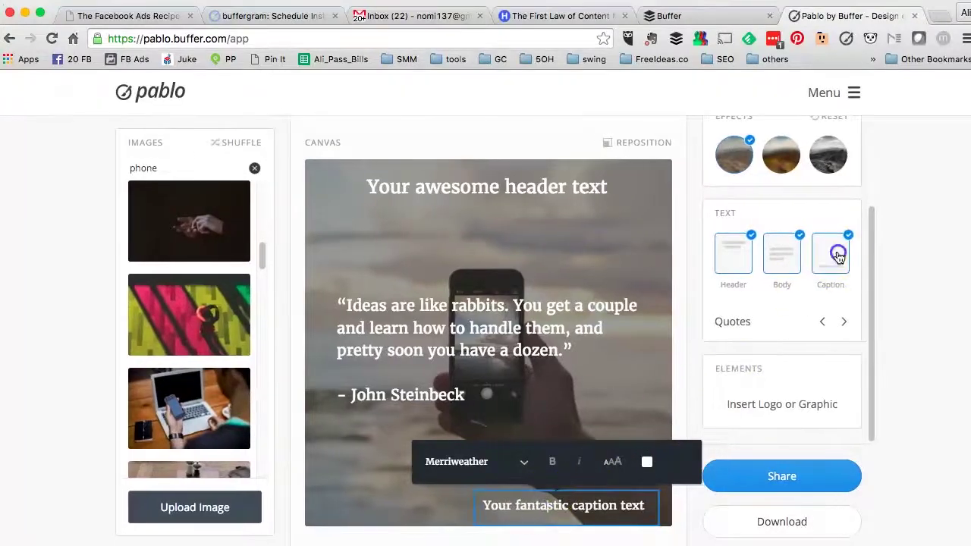
{"action": "left_click", "coordinate": [829, 254]}
{"action": "left_click", "coordinate": [730, 255]}
Select the quote and try the Economica and Give You Glory fonts
{"action": "left_click", "coordinate": [616, 300]}
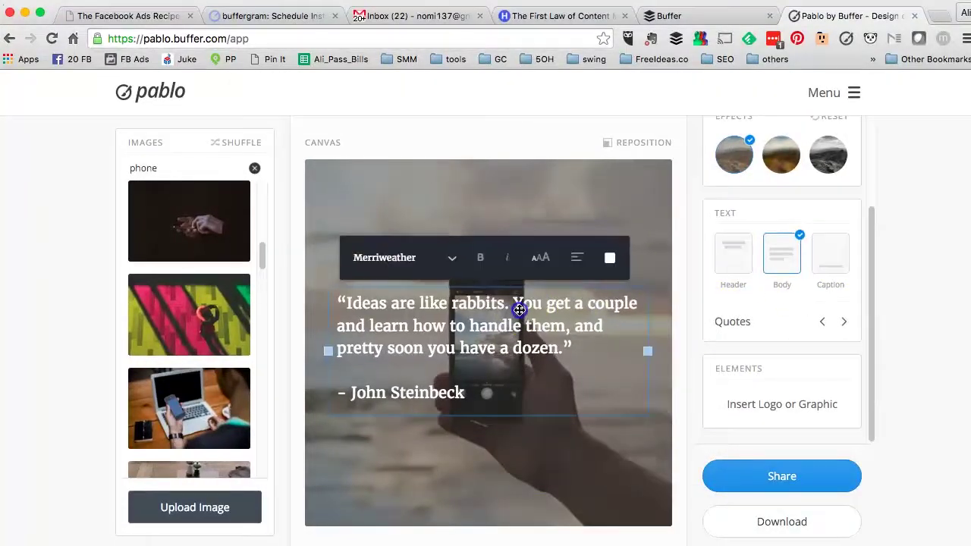
{"action": "left_click", "coordinate": [449, 247]}
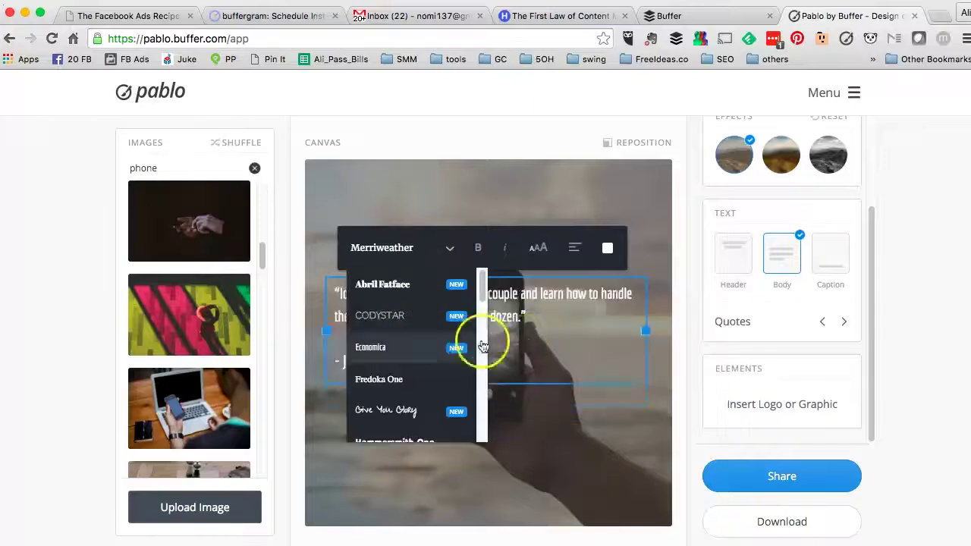
{"action": "left_click", "coordinate": [576, 318]}
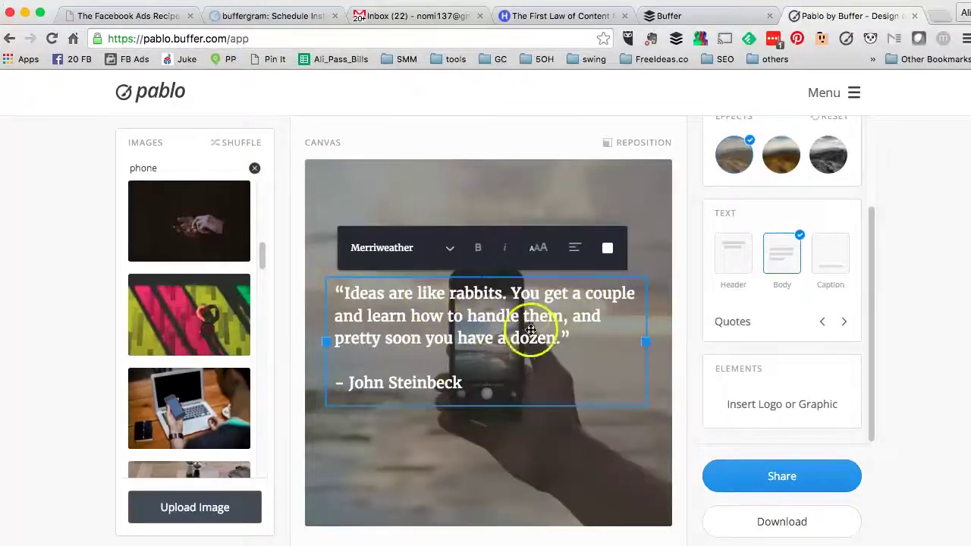
{"action": "left_click", "coordinate": [430, 262]}
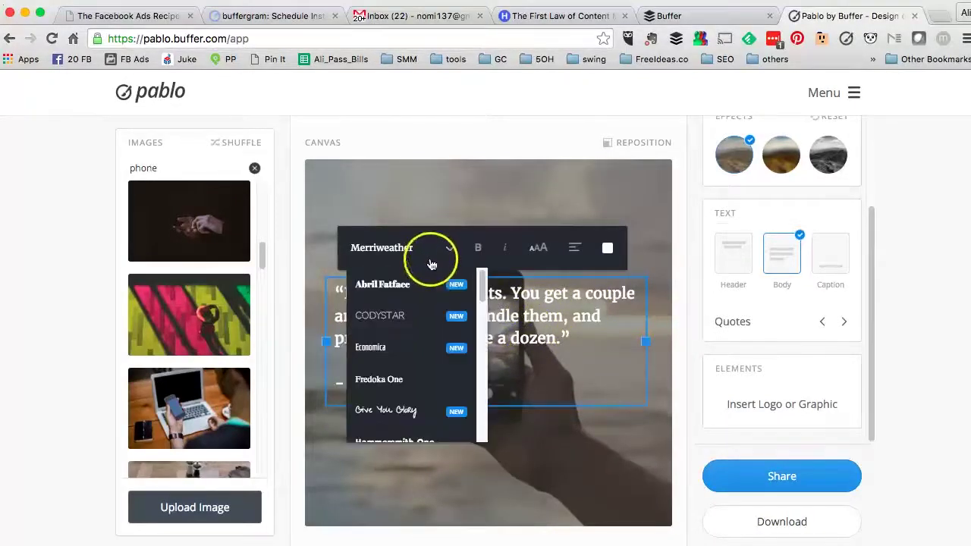
{"action": "scroll", "coordinate": [432, 309], "scroll_direction": "down", "scroll_amount": 1}
{"action": "left_click", "coordinate": [423, 328]}
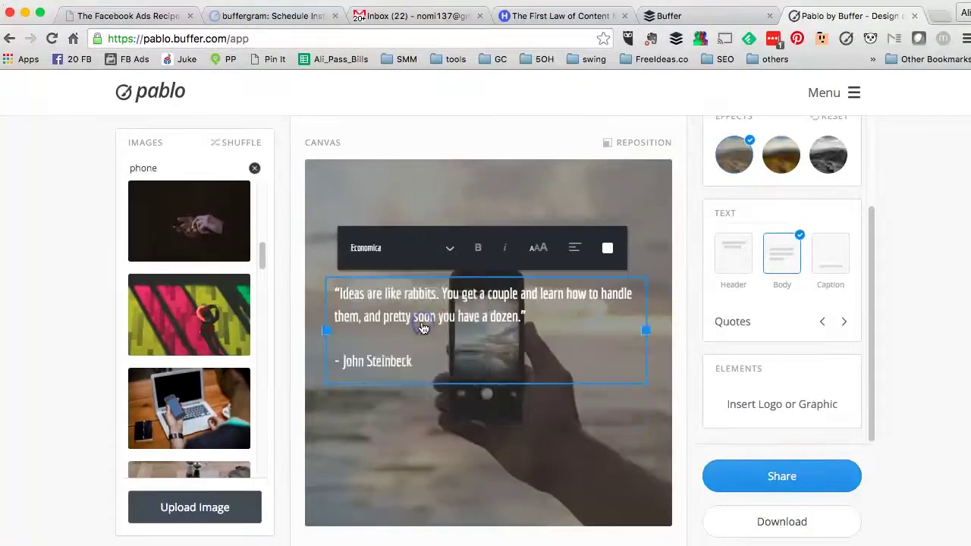
{"action": "left_click", "coordinate": [419, 262]}
{"action": "left_click", "coordinate": [416, 379]}
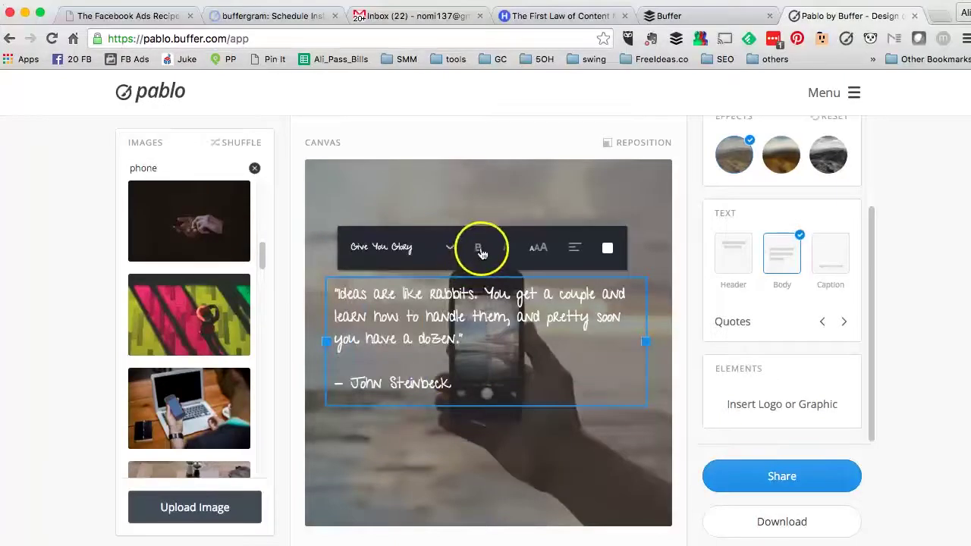
Make the quote bold, italic and two sizes larger, keeping it left-aligned
{"action": "left_click", "coordinate": [479, 248]}
{"action": "left_click", "coordinate": [507, 250]}
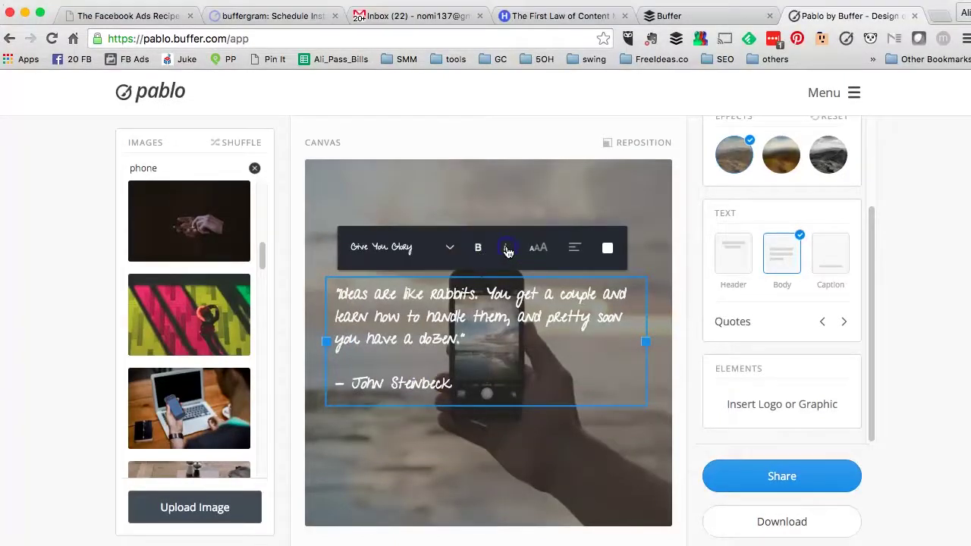
{"action": "left_click", "coordinate": [542, 249]}
{"action": "left_click", "coordinate": [542, 250]}
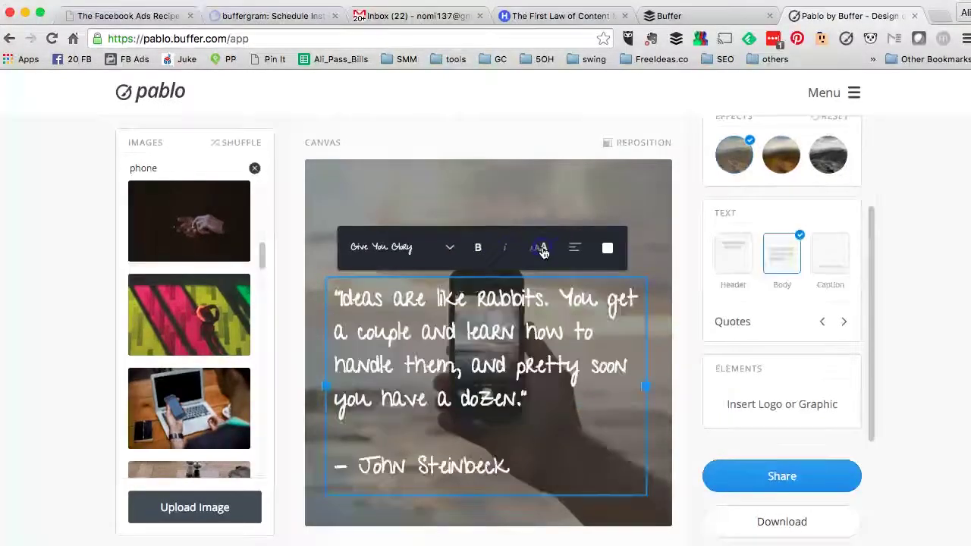
{"action": "left_click", "coordinate": [582, 252]}
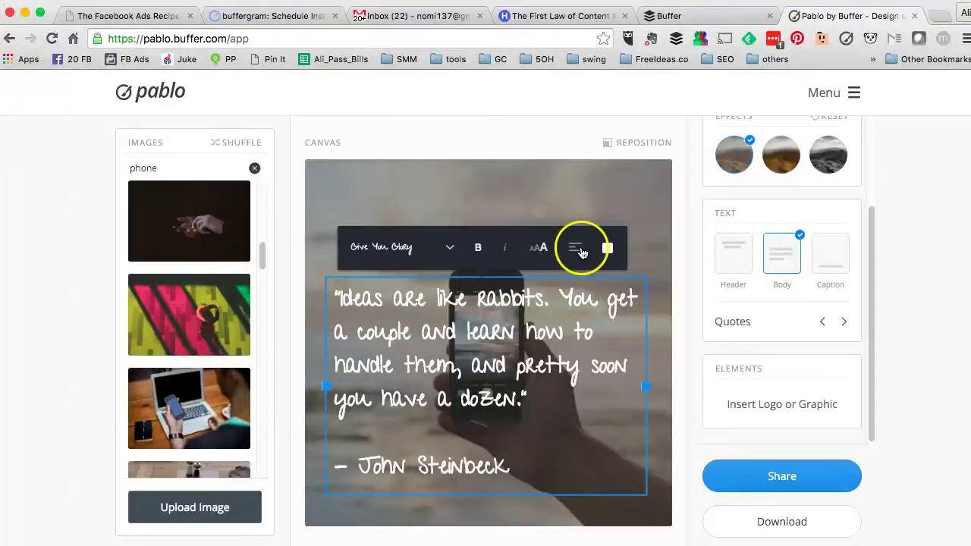
{"action": "left_click", "coordinate": [582, 253]}
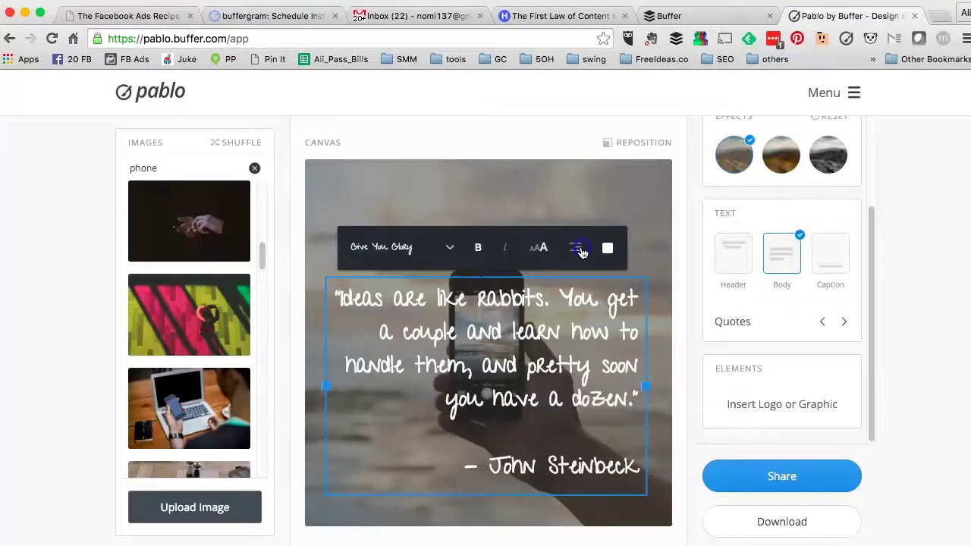
{"action": "left_click", "coordinate": [582, 253]}
Try red for the quote text, then set it back to white
{"action": "left_click", "coordinate": [608, 248]}
{"action": "left_click", "coordinate": [580, 311]}
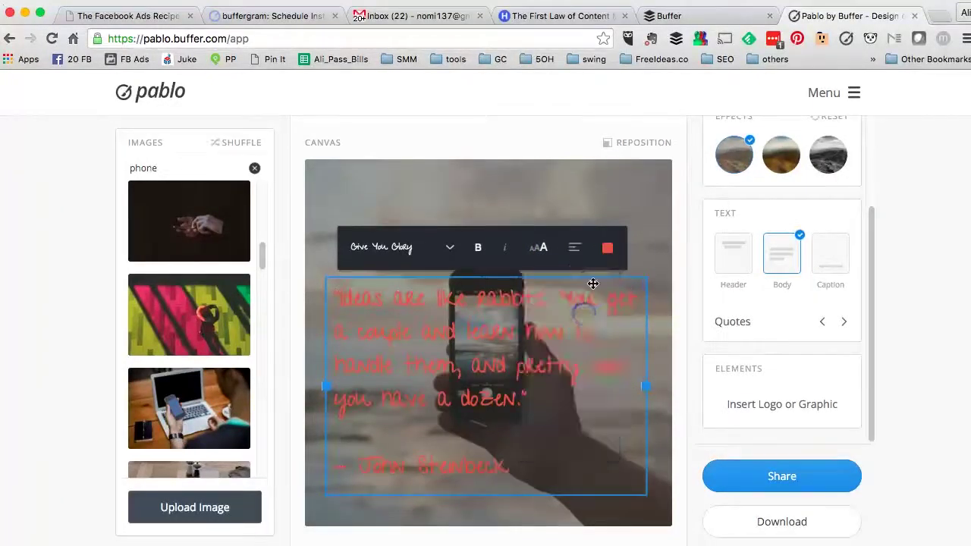
{"action": "left_click", "coordinate": [608, 248]}
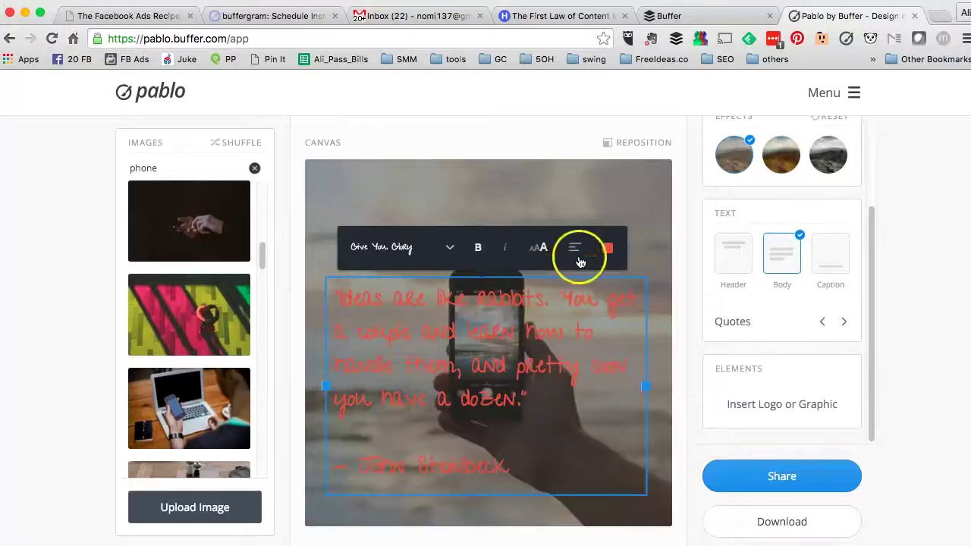
{"action": "mouse_move", "coordinate": [612, 251]}
{"action": "left_click", "coordinate": [536, 286]}
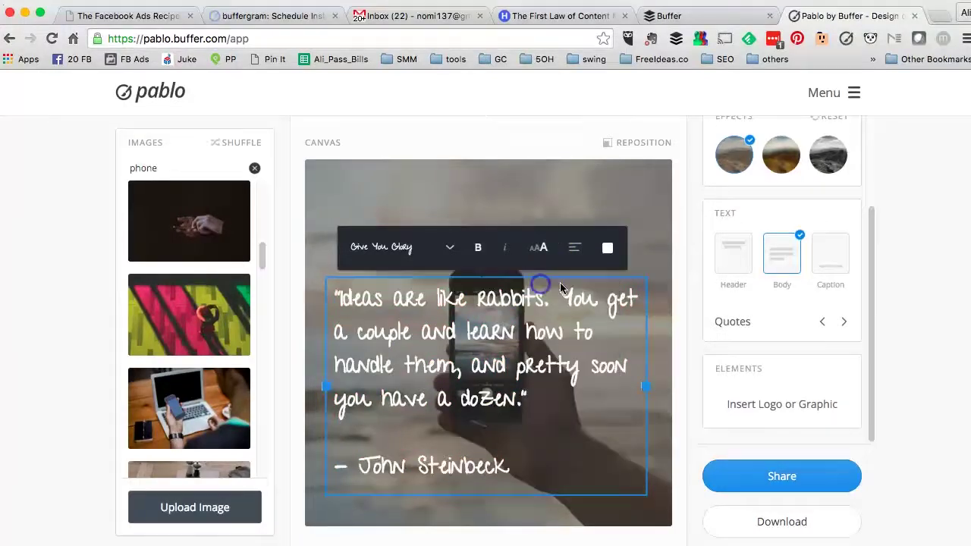
Set the quote font to Hammersmith One and move the quote higher on the image
{"action": "left_click", "coordinate": [383, 248]}
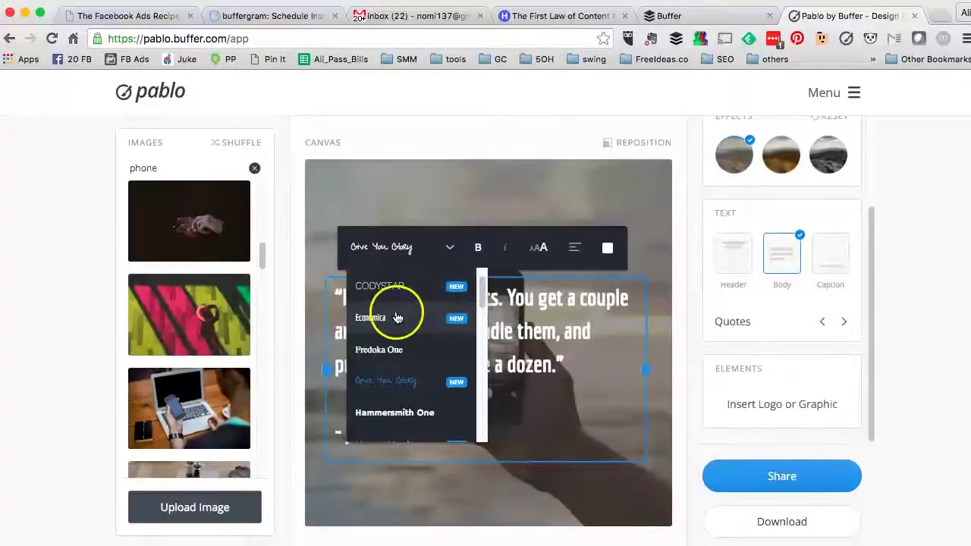
{"action": "left_click", "coordinate": [387, 409]}
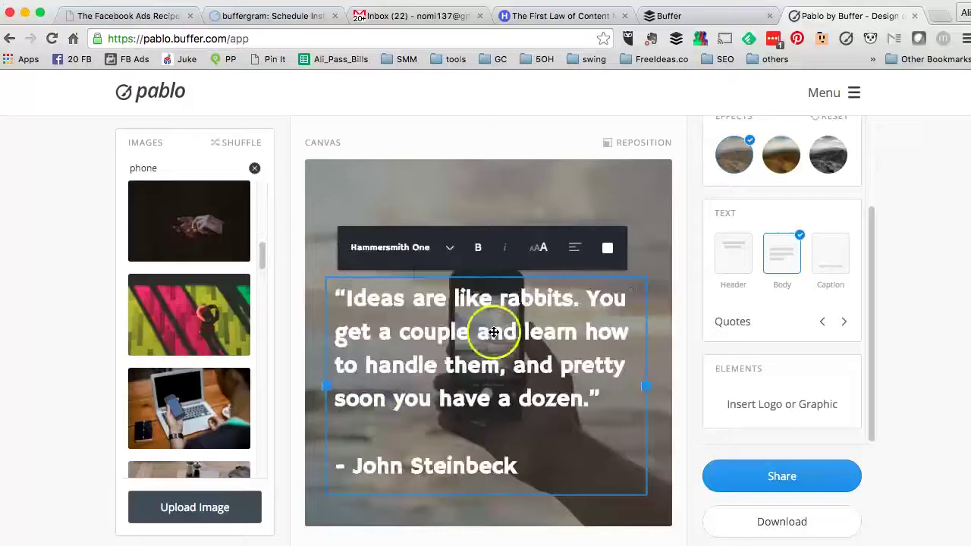
{"action": "left_click", "coordinate": [516, 194]}
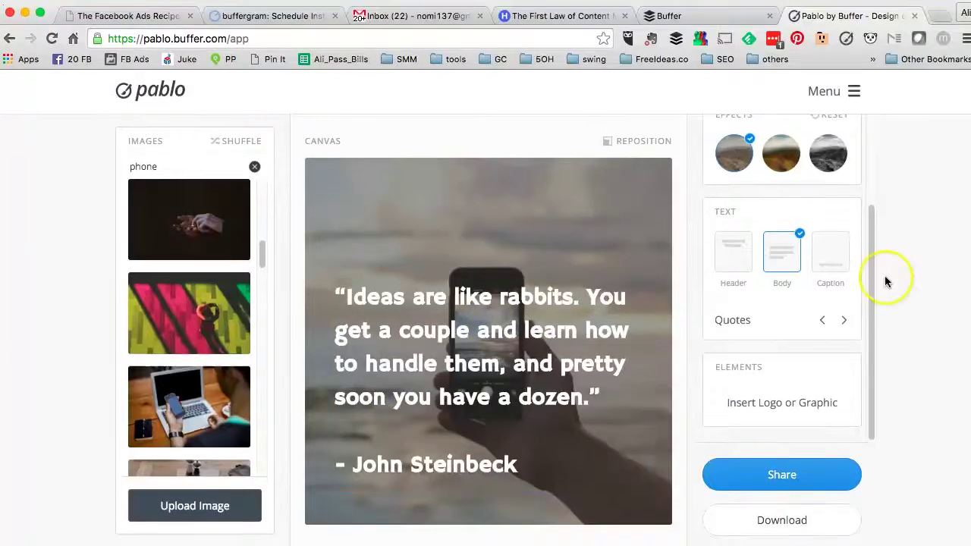
{"action": "left_click_drag", "start_coordinate": [556, 361], "coordinate": [556, 319]}
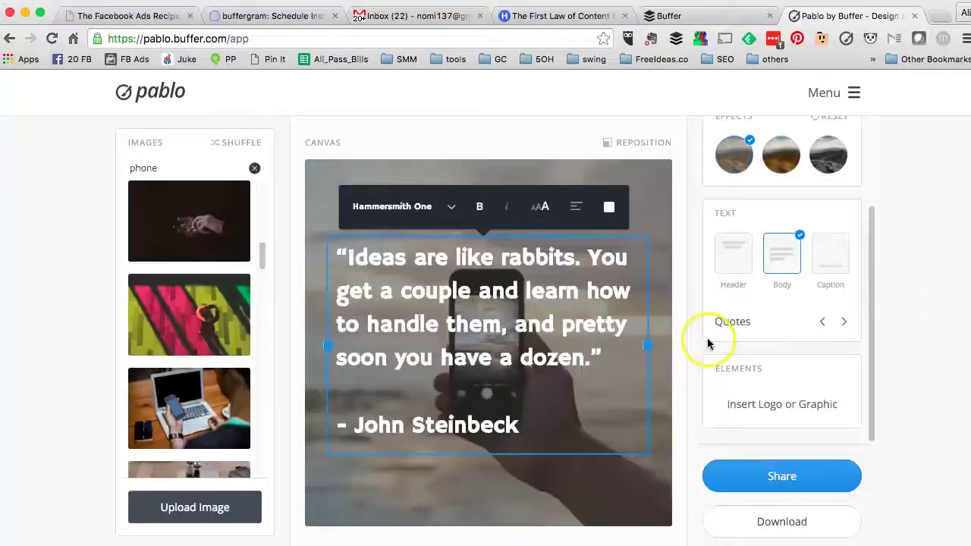
Cycle through the suggested quotes until the Bill Gates quote about leaders empowering others appears
{"action": "left_click", "coordinate": [879, 311]}
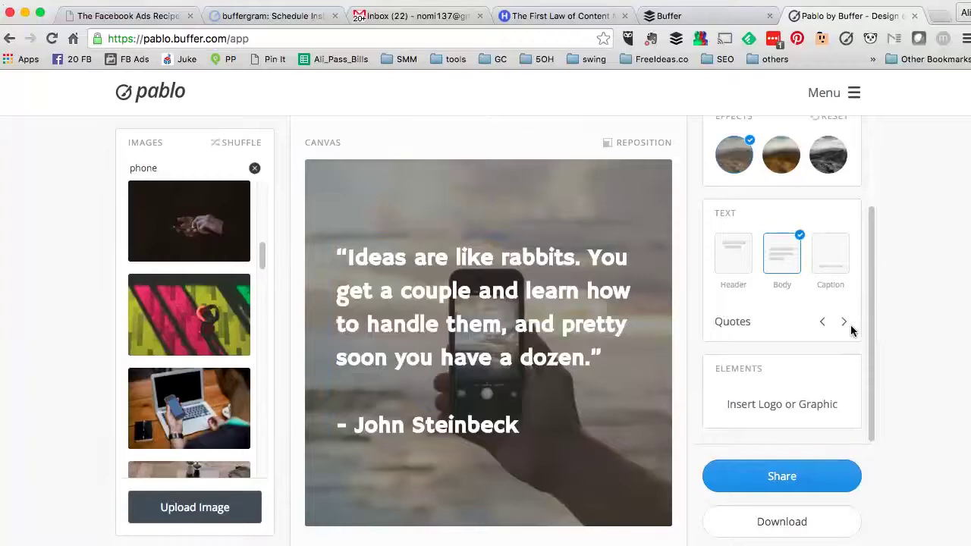
{"action": "left_click", "coordinate": [845, 323]}
{"action": "left_click", "coordinate": [847, 328]}
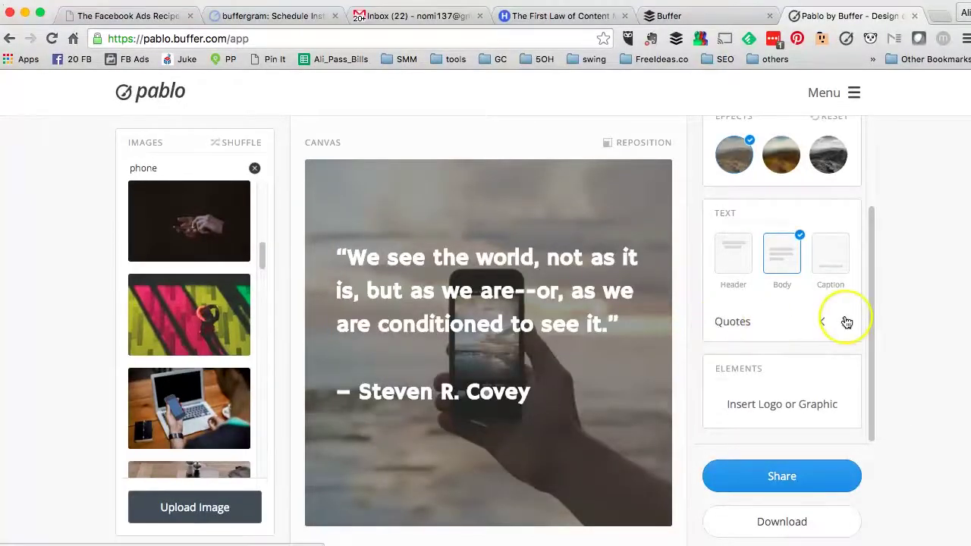
{"action": "left_click", "coordinate": [845, 320]}
{"action": "left_click", "coordinate": [845, 321]}
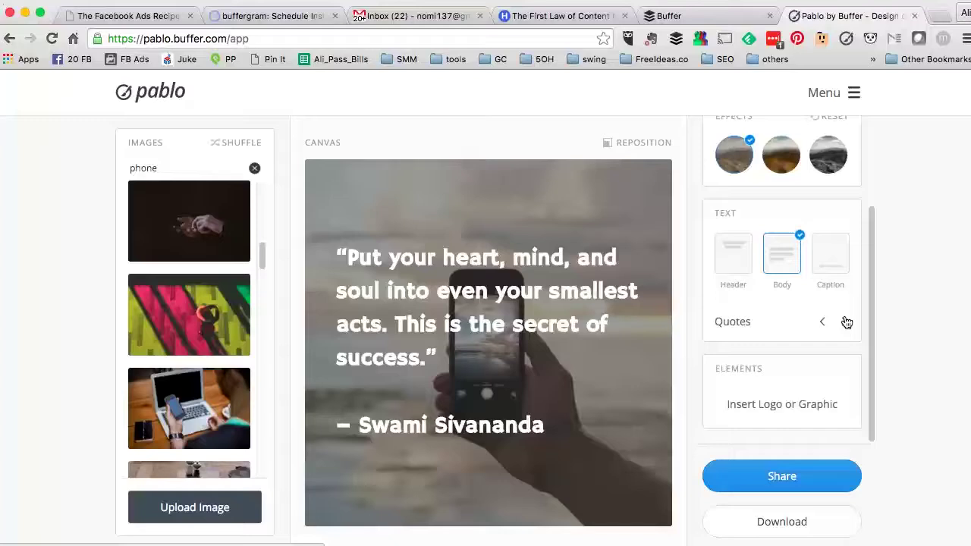
{"action": "left_click", "coordinate": [847, 322]}
{"action": "left_click", "coordinate": [846, 323]}
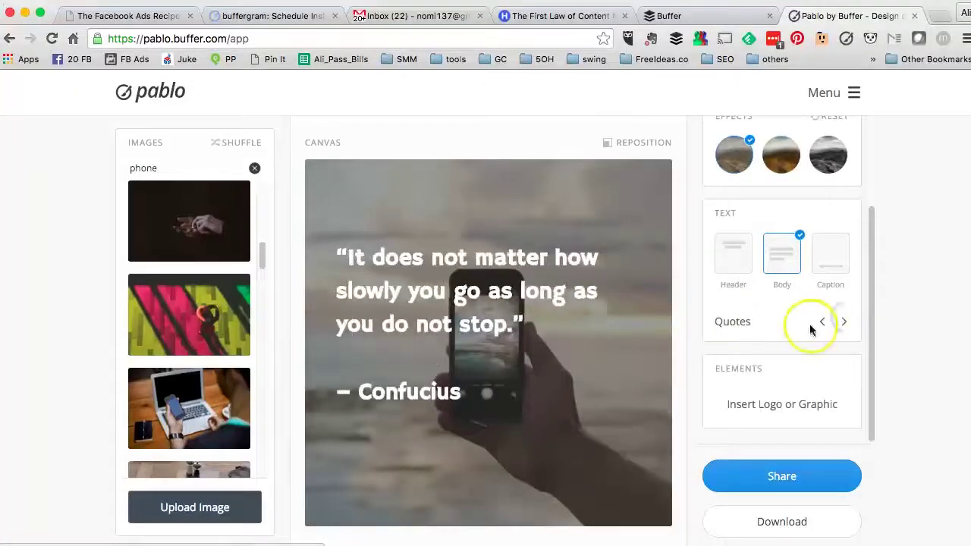
{"action": "left_click", "coordinate": [843, 324]}
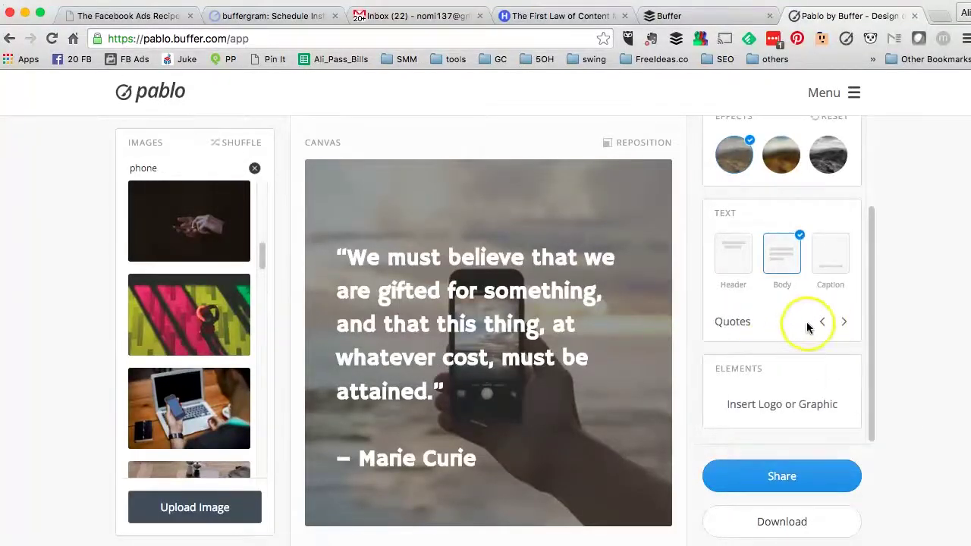
{"action": "left_click", "coordinate": [844, 322]}
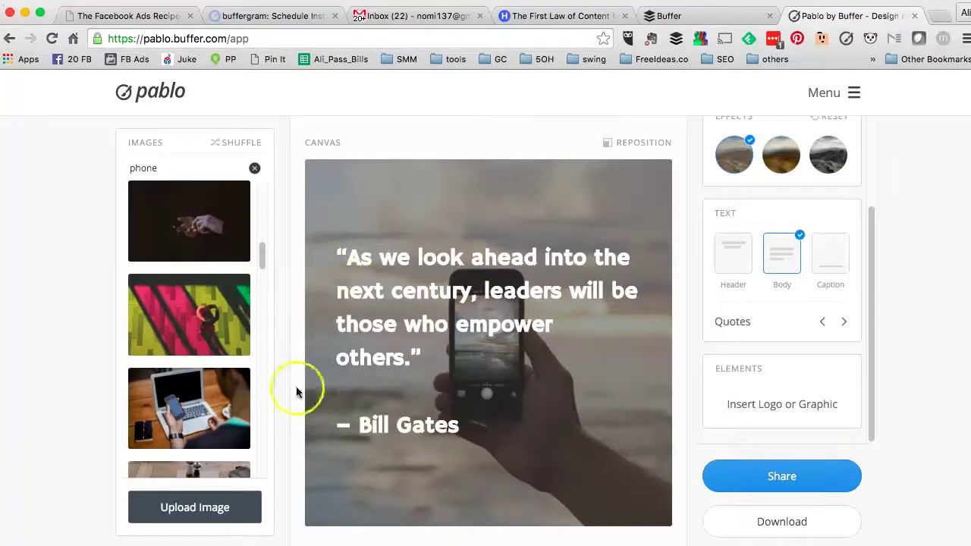
{"action": "left_click", "coordinate": [434, 298]}
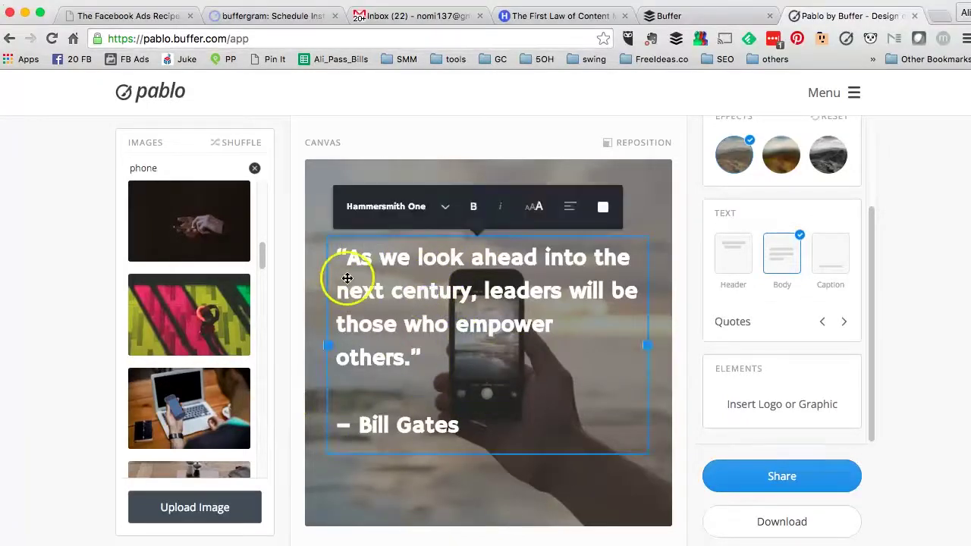
{"action": "left_click", "coordinate": [940, 370]}
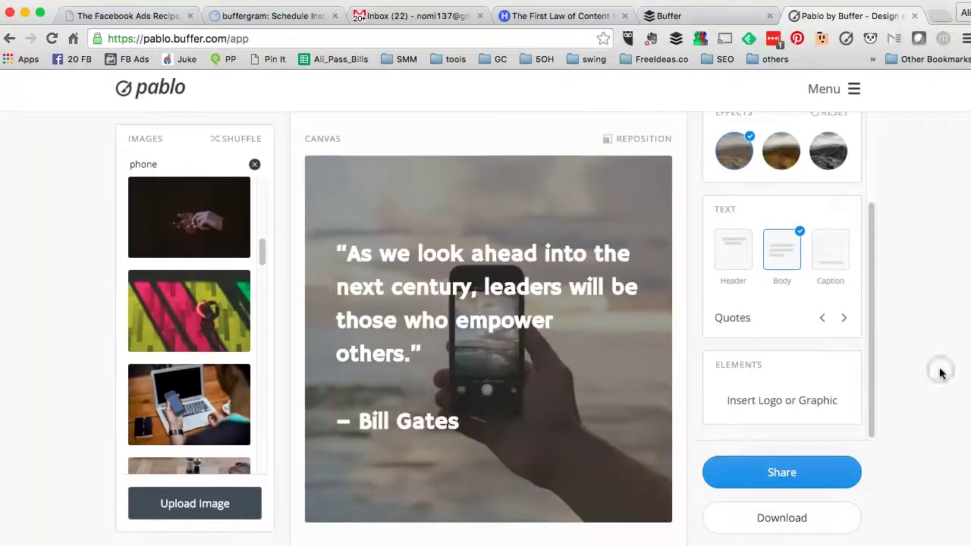
{"action": "left_click", "coordinate": [766, 405]}
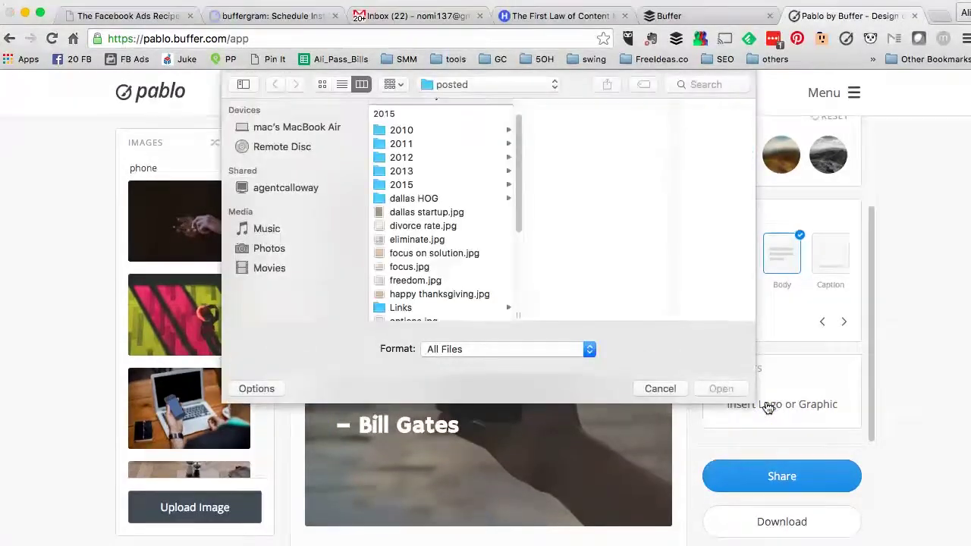
{"action": "left_click", "coordinate": [660, 388]}
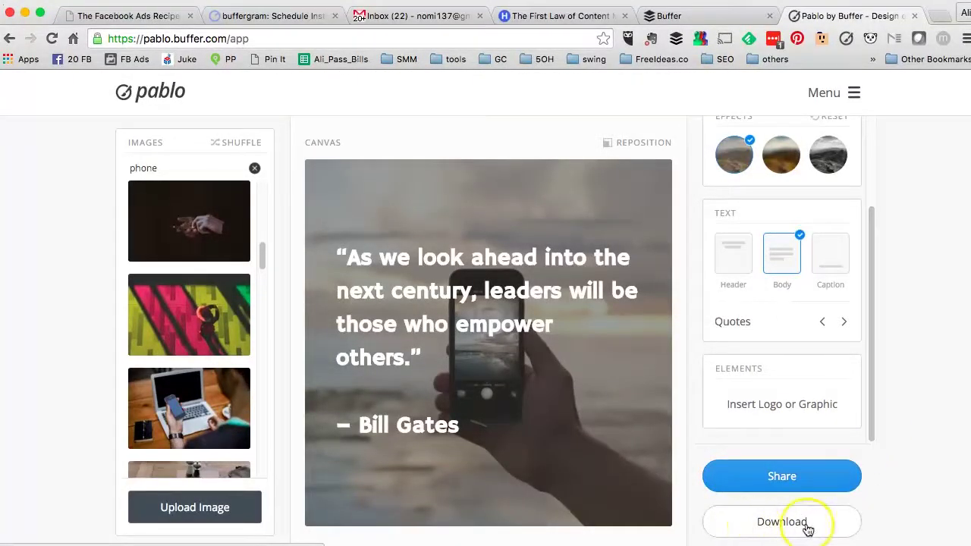
View the Twitter, Facebook, Pinterest and Buffer sharing options, then dismiss them
{"action": "left_click", "coordinate": [797, 479]}
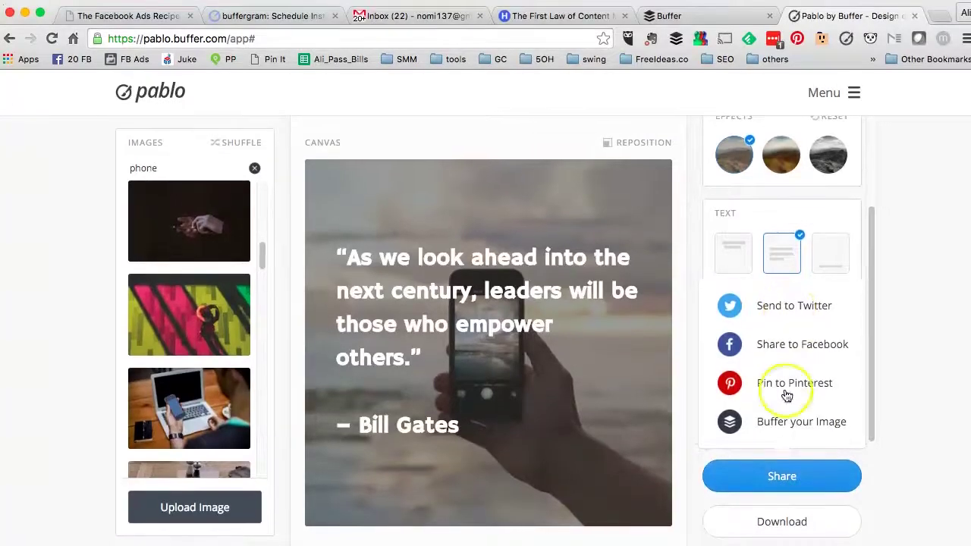
{"action": "left_click", "coordinate": [900, 368]}
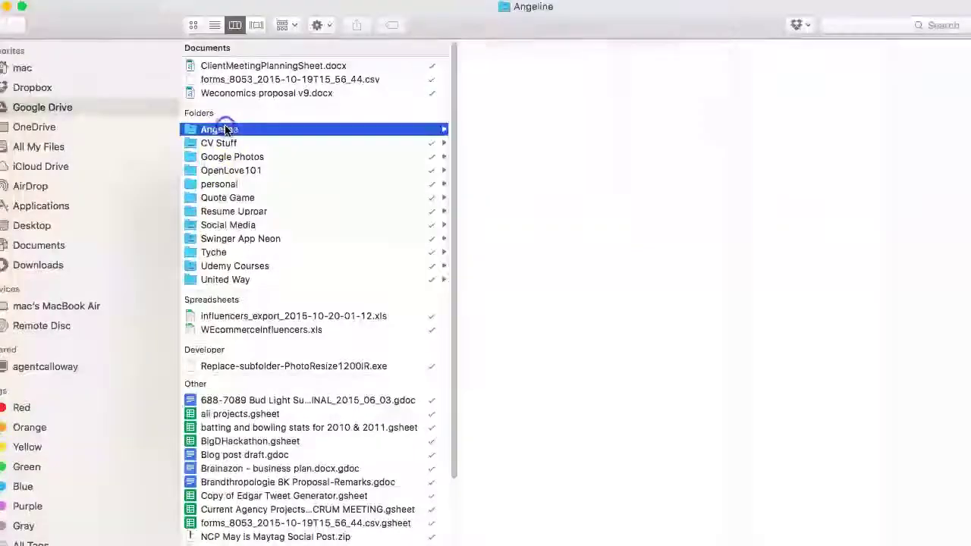
Open 0_Quote Images and its quotes subfolder, listing the earlier pablo images
{"action": "left_click", "coordinate": [489, 66]}
{"action": "left_click", "coordinate": [785, 66]}
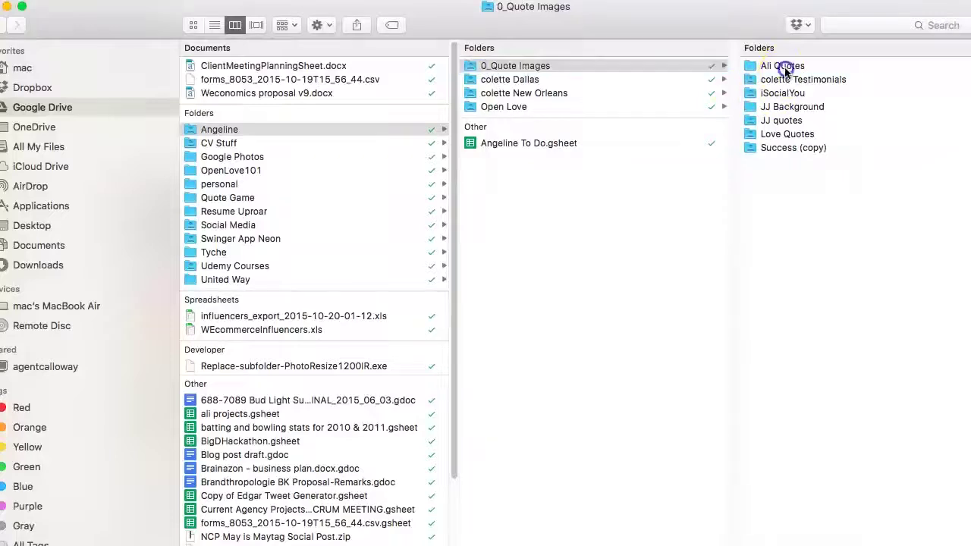
{"action": "left_click", "coordinate": [847, 102]}
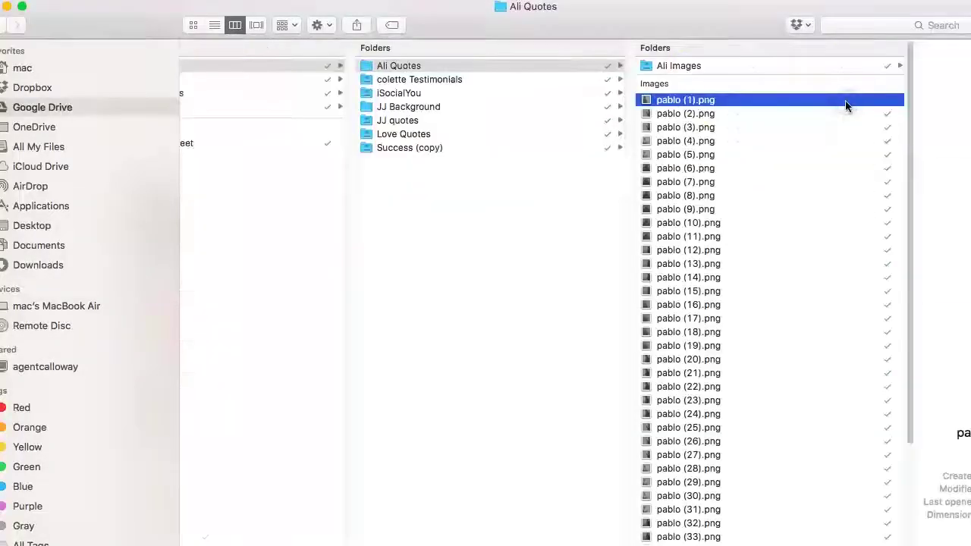
Quick Look pablo (1).png and pablo (2).png, then close the preview and move the window
{"action": "key", "text": "space"}
{"action": "key", "text": "Down"}
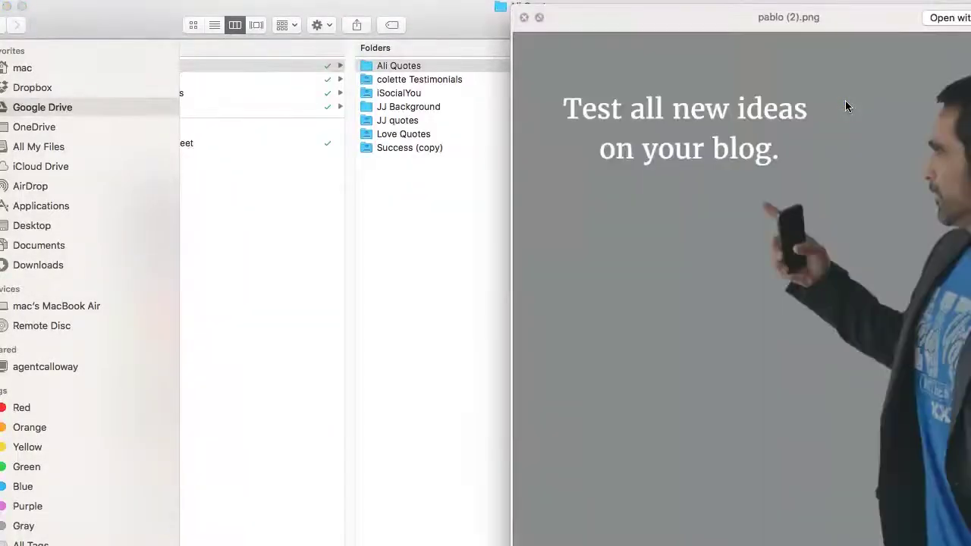
{"action": "left_click_drag", "start_coordinate": [827, 26], "coordinate": [538, 30]}
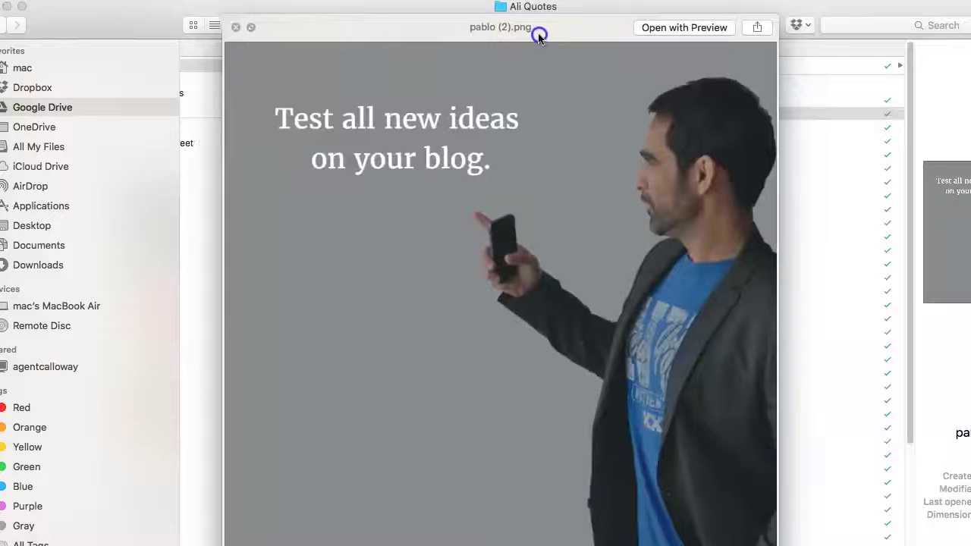
{"action": "left_click", "coordinate": [233, 27]}
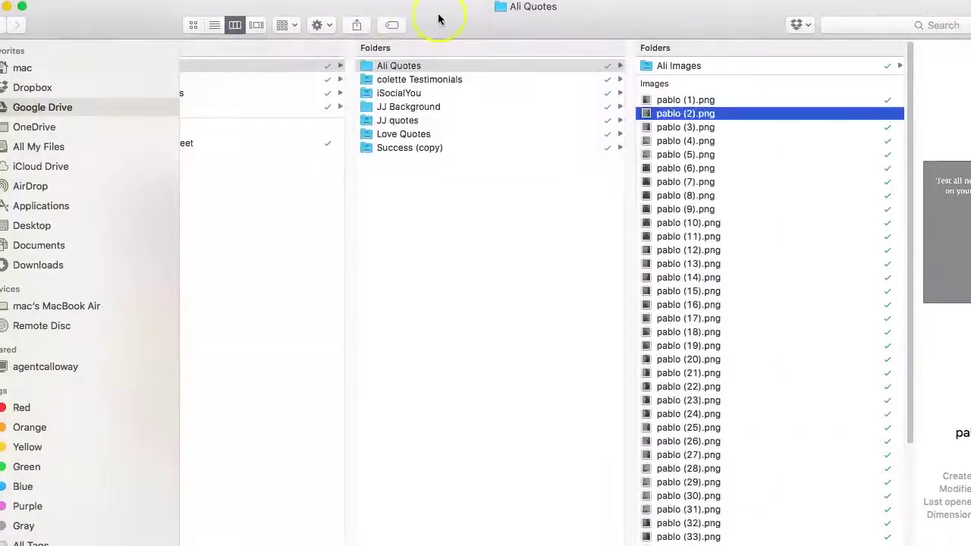
{"action": "left_click_drag", "start_coordinate": [444, 17], "coordinate": [245, 35]}
Fit the file column, widen the window, and preview pablo (3).png through pablo (10).png
{"action": "key", "text": "Down"}
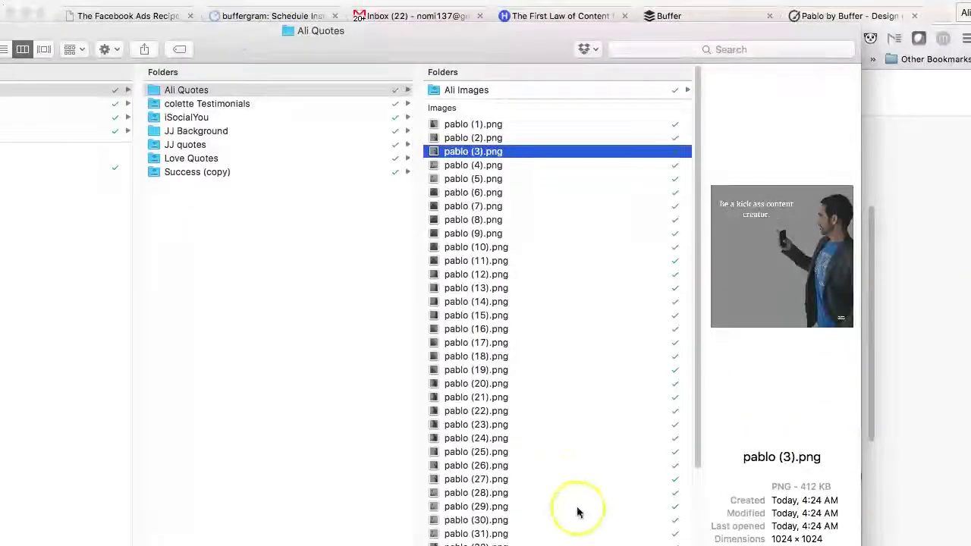
{"action": "double_click", "coordinate": [694, 540]}
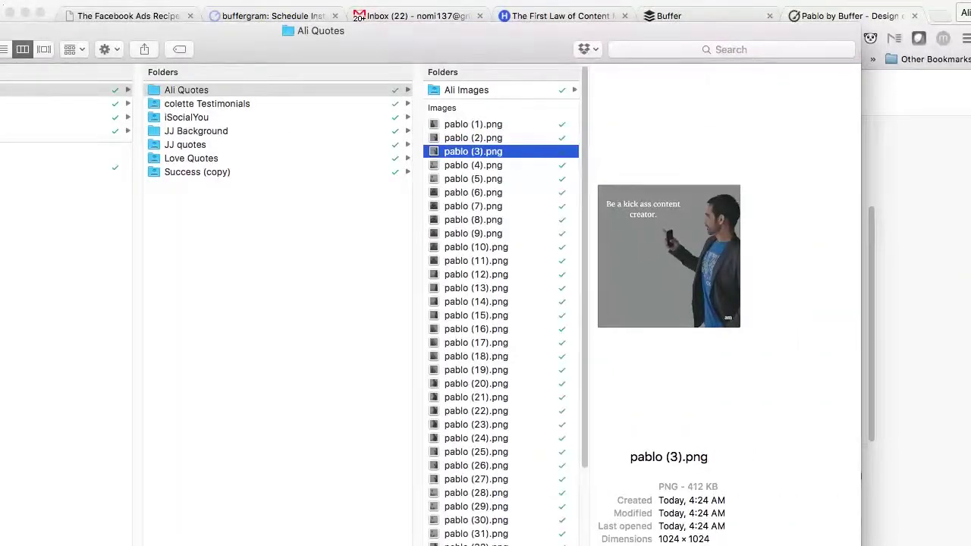
{"action": "left_click_drag", "start_coordinate": [861, 511], "coordinate": [938, 512]}
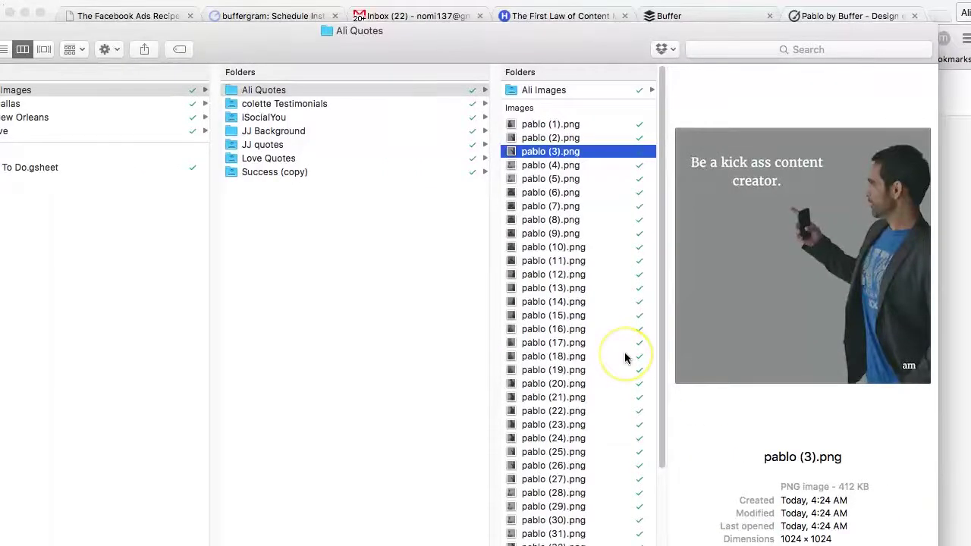
{"action": "key", "text": "Down"}
{"action": "key", "text": "Down"}
{"action": "key", "text": "Down"}
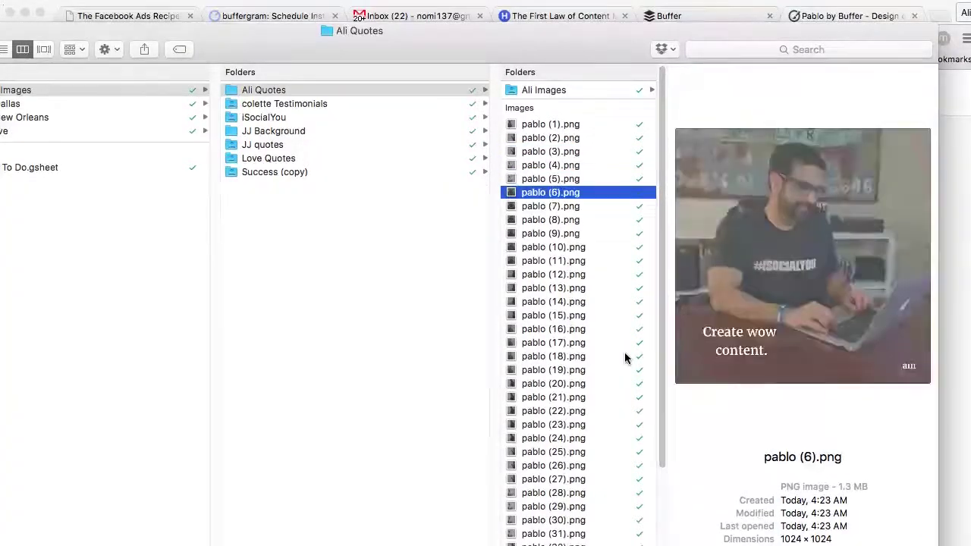
{"action": "key", "text": "Down"}
{"action": "key", "text": "Down"}
{"action": "key", "text": "Down"}
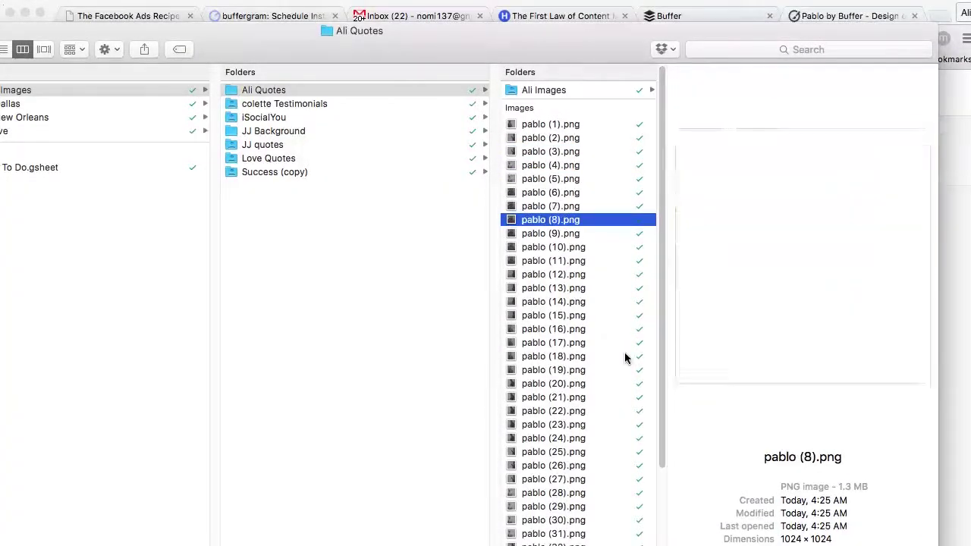
{"action": "key", "text": "Down"}
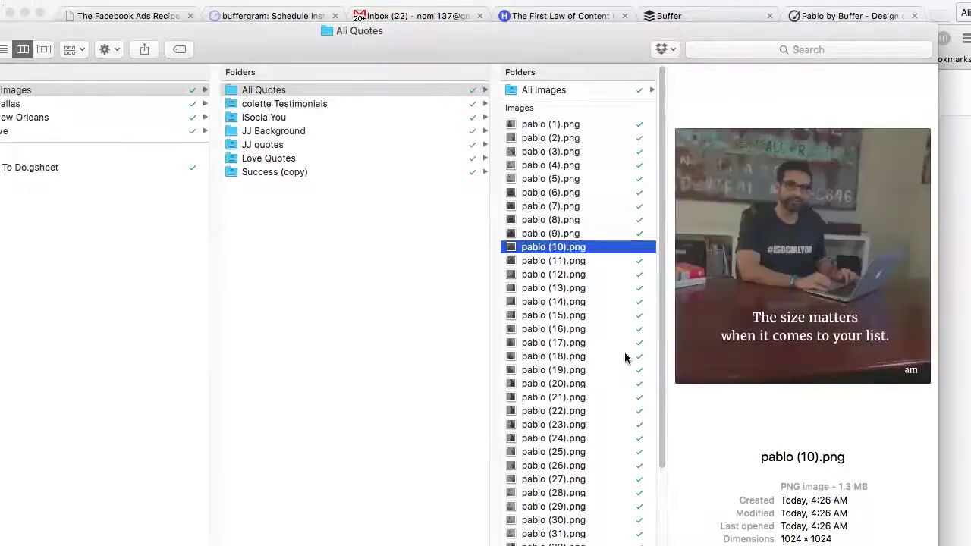
{"action": "key", "text": "Down"}
{"action": "key", "text": "Down"}
{"action": "key", "text": "Down"}
{"action": "key", "text": "Down"}
{"action": "key", "text": "Down"}
{"action": "key", "text": "Down"}
{"action": "key", "text": "Down"}
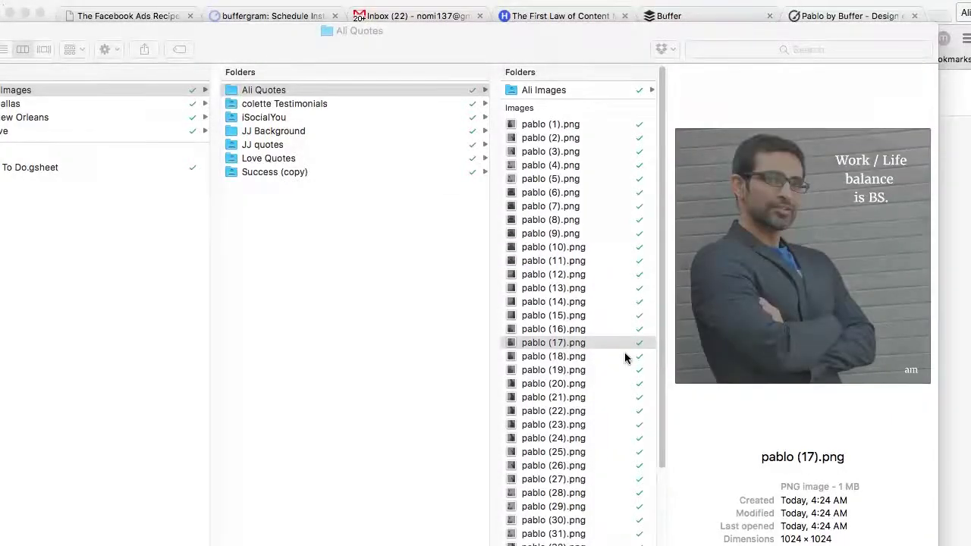
Keep previewing the images up to pablo (28).png, then move the Finder window aside
{"action": "key", "text": "Down"}
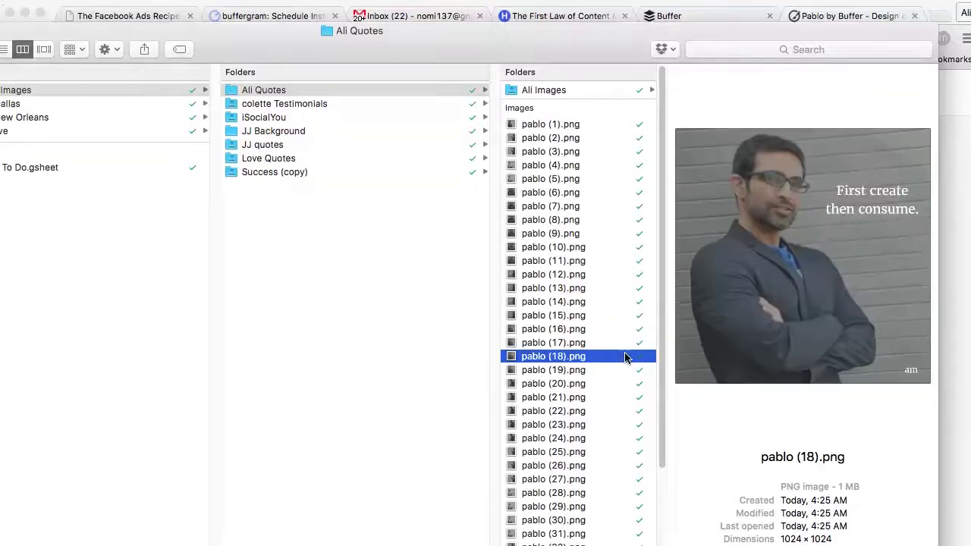
{"action": "key", "text": "Down"}
{"action": "key", "text": "Down"}
{"action": "key", "text": "Down"}
{"action": "key", "text": "Down"}
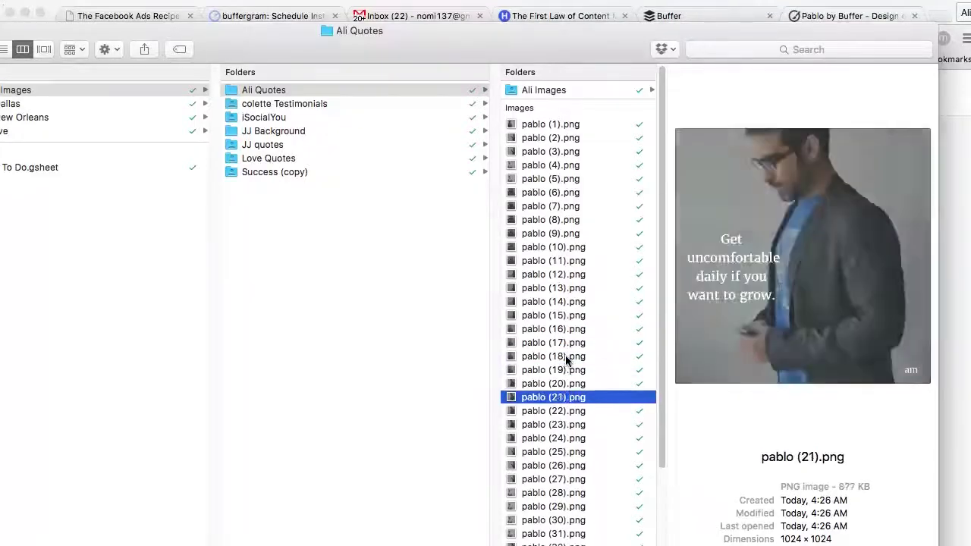
{"action": "key", "text": "Down"}
{"action": "key", "text": "Down"}
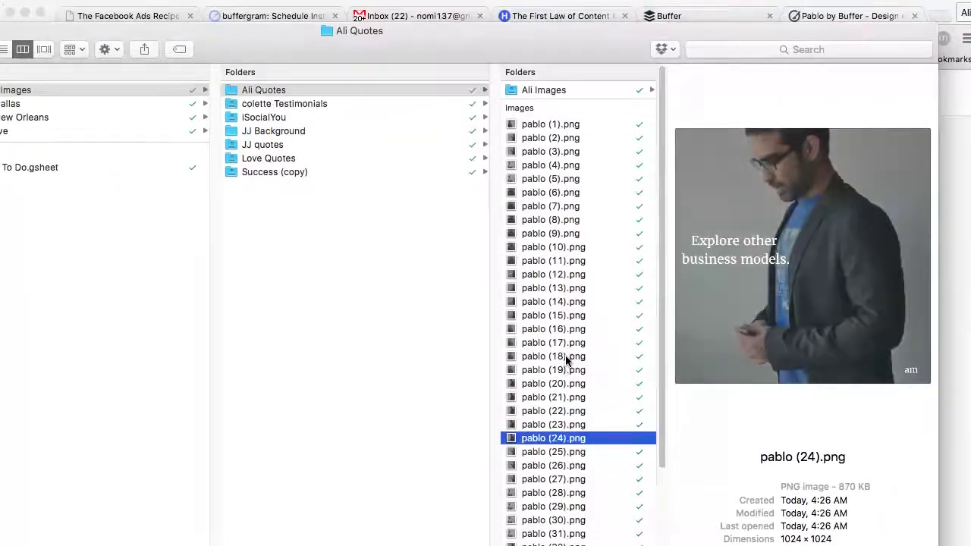
{"action": "key", "text": "Down"}
{"action": "key", "text": "Down"}
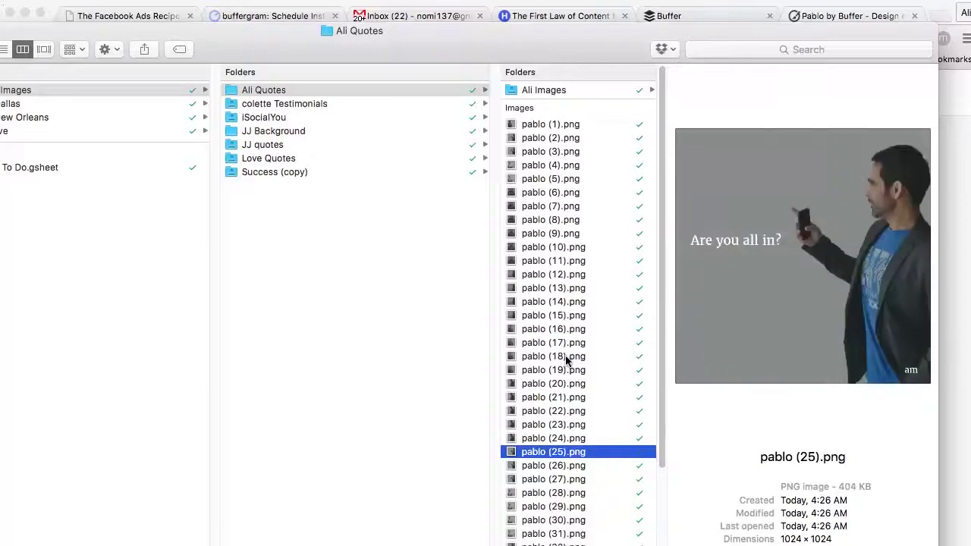
{"action": "key", "text": "Down"}
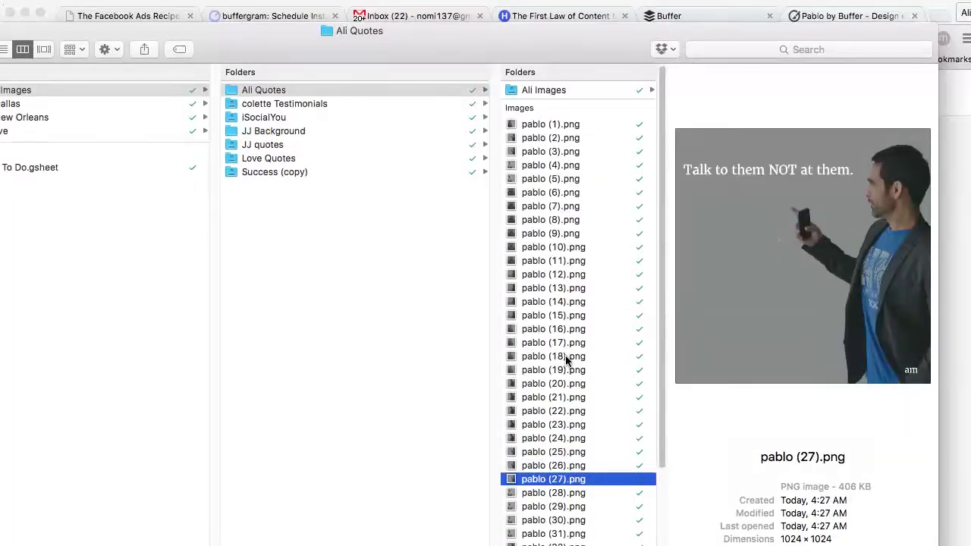
{"action": "key", "text": "Down"}
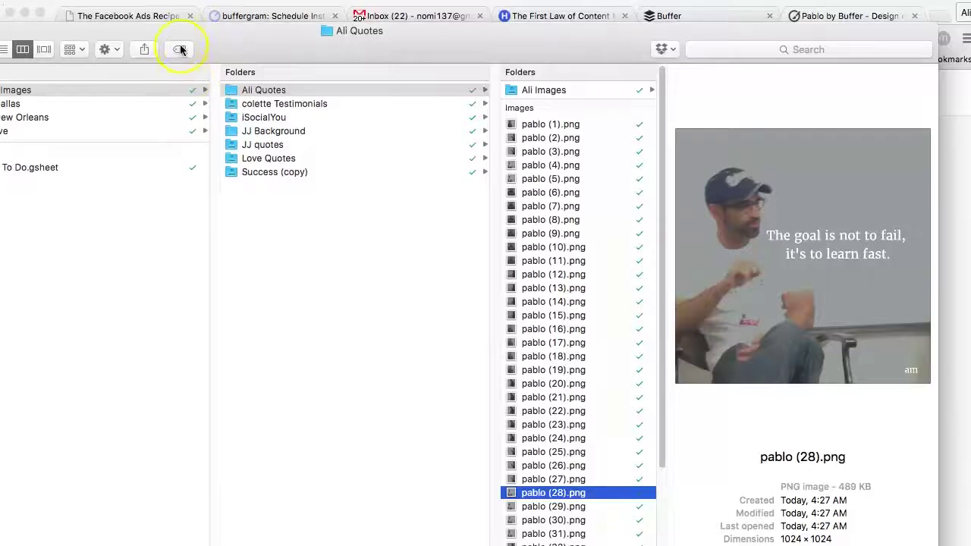
{"action": "left_click_drag", "start_coordinate": [182, 41], "coordinate": [550, 32]}
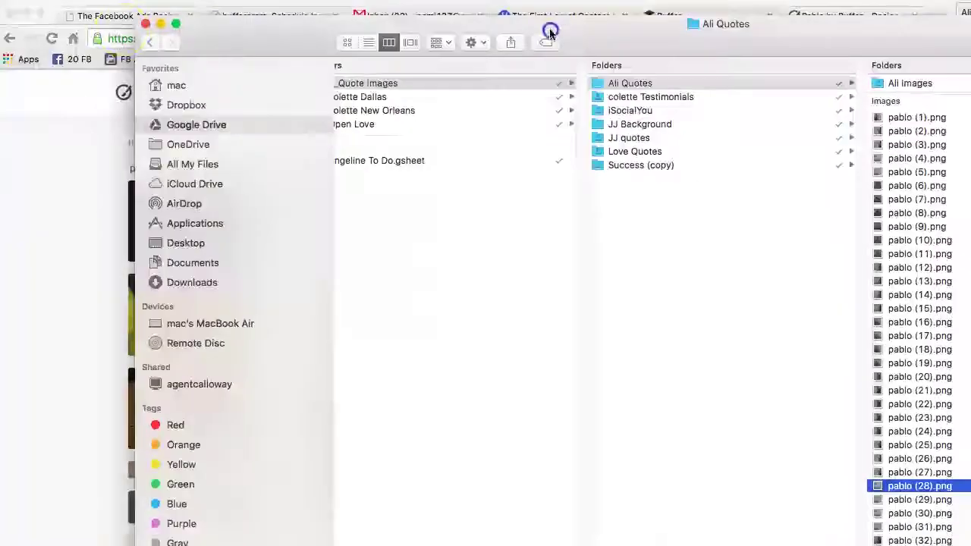
Close Finder to return to the Pablo editor showing the Bill Gates quote over the phone photo
{"action": "left_click", "coordinate": [146, 24]}
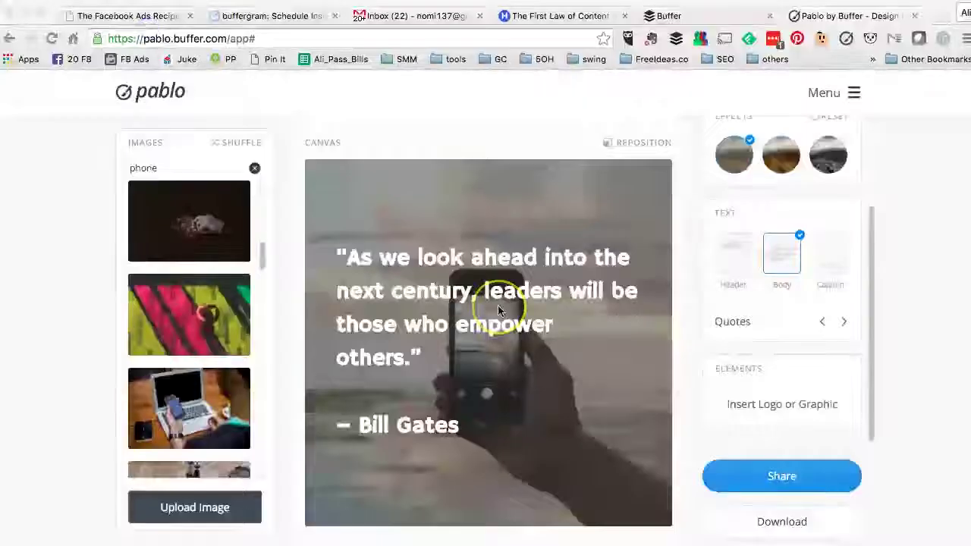